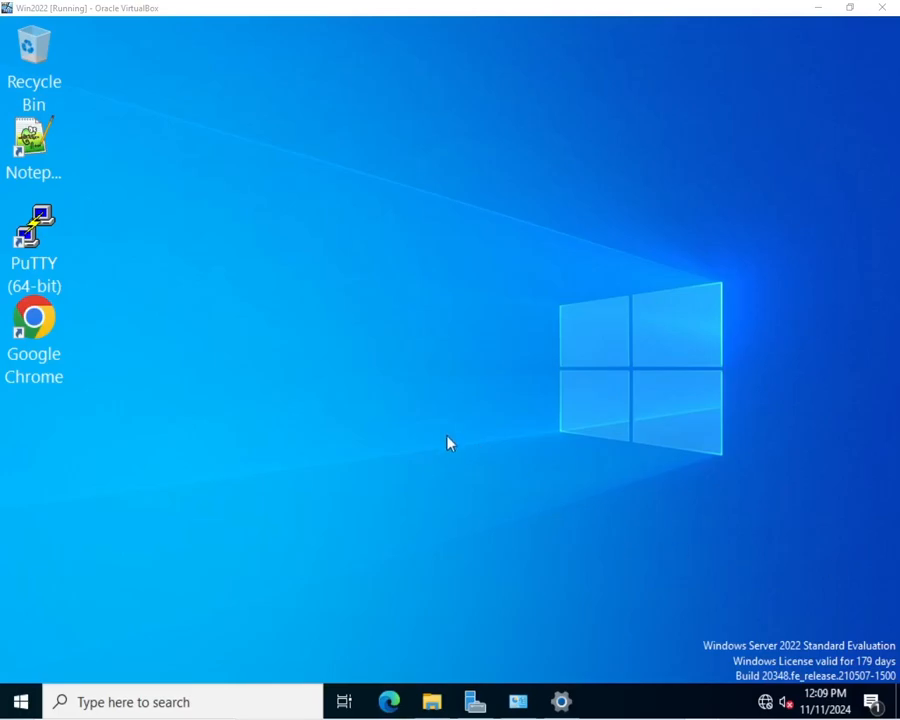
Step: Launch Server Manager from the Windows Server 2022 taskbar
click(480, 706)
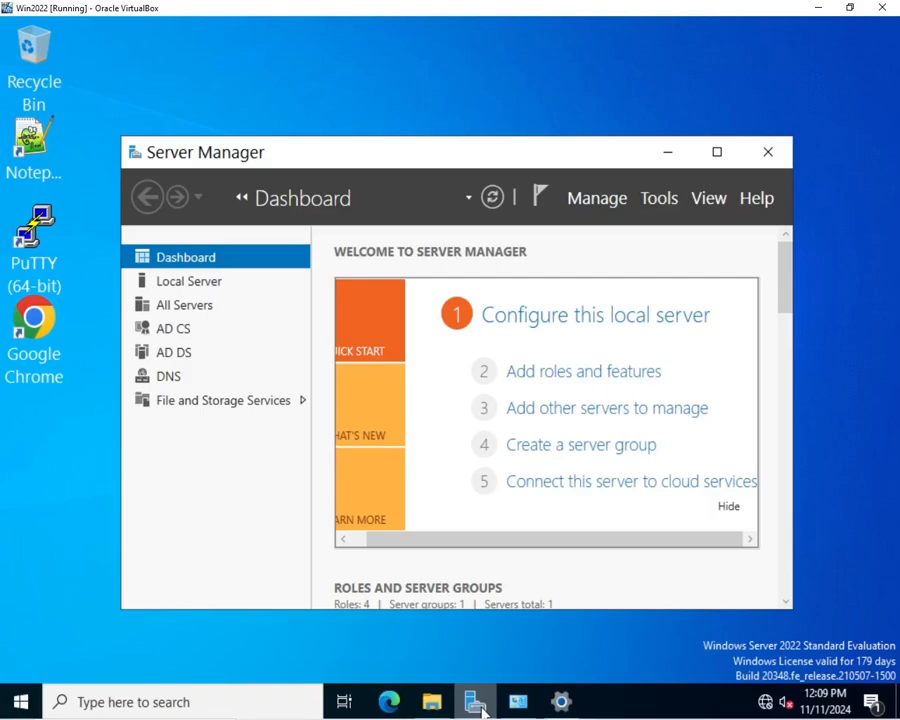
click(582, 372)
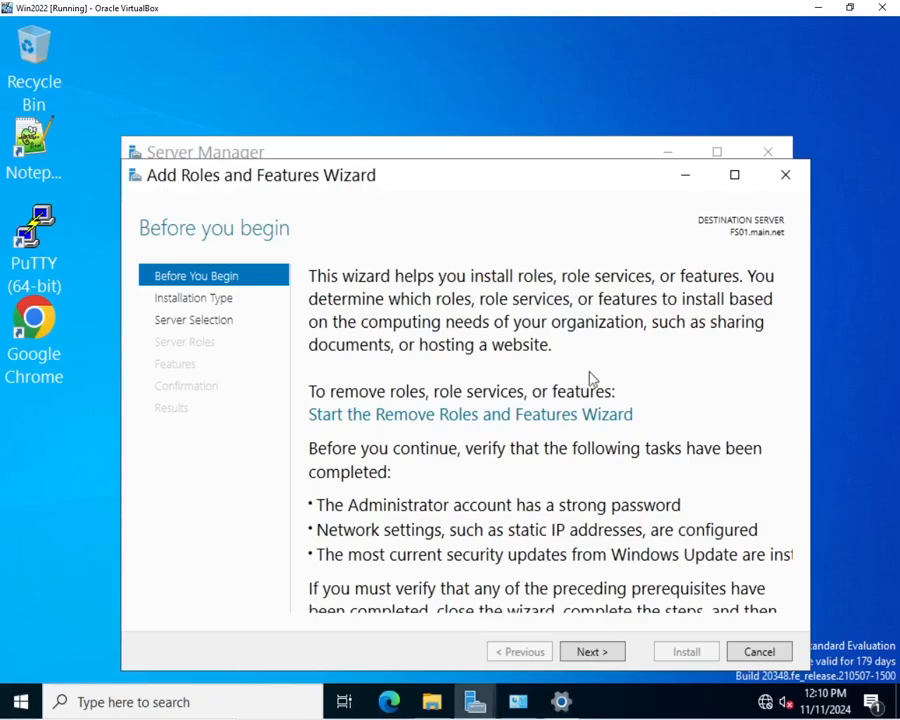
click(787, 176)
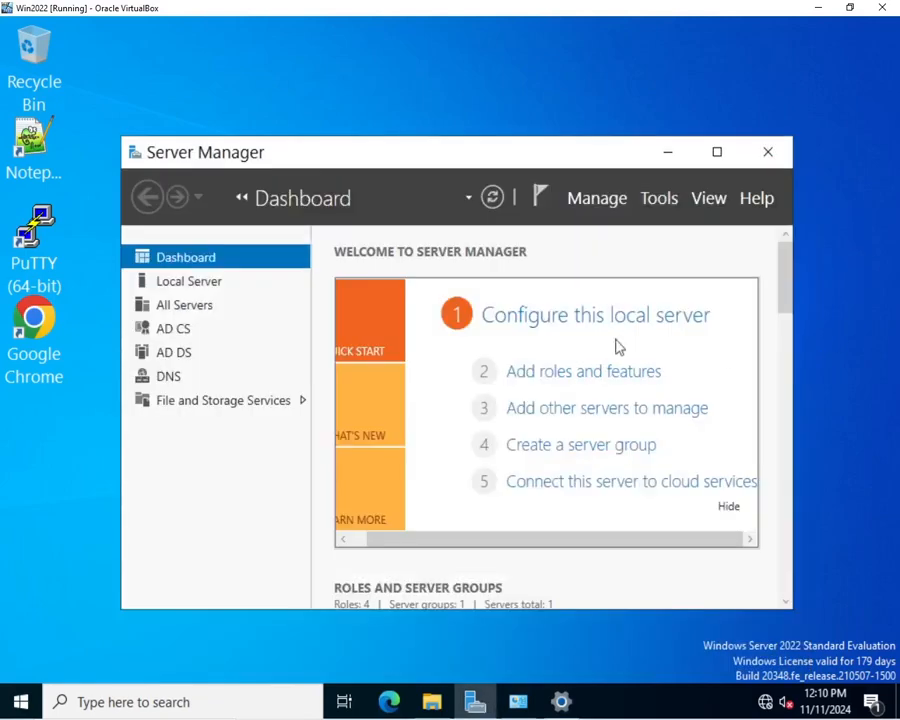
click(547, 381)
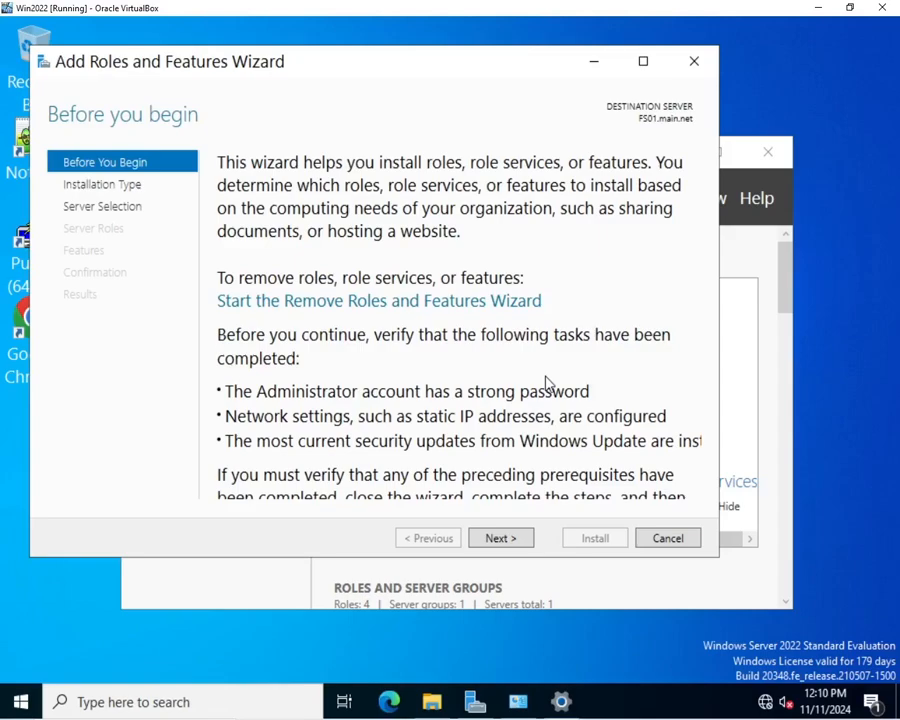
click(508, 540)
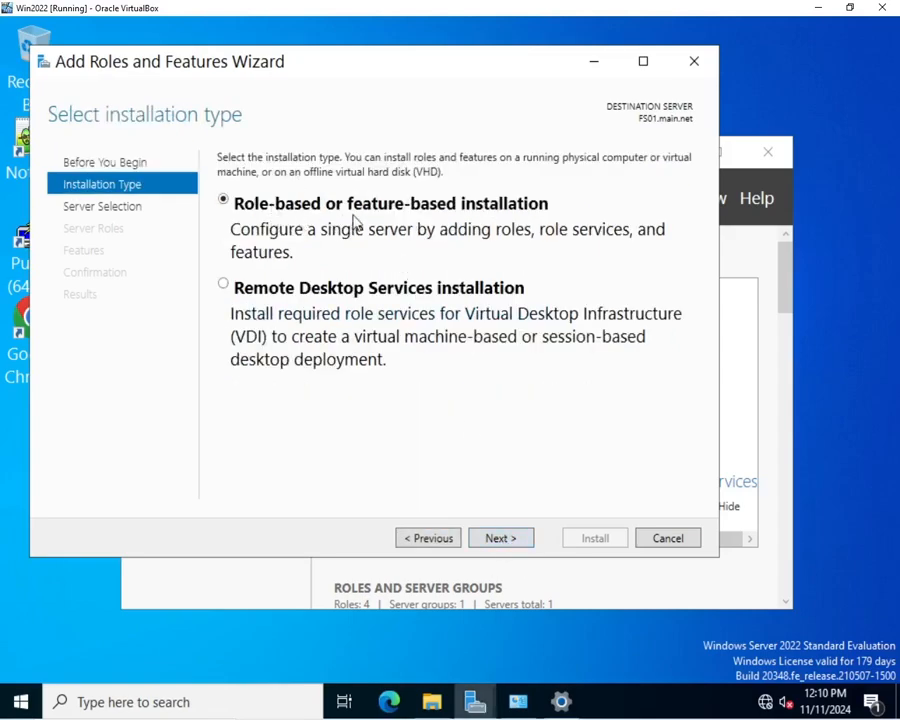
click(495, 541)
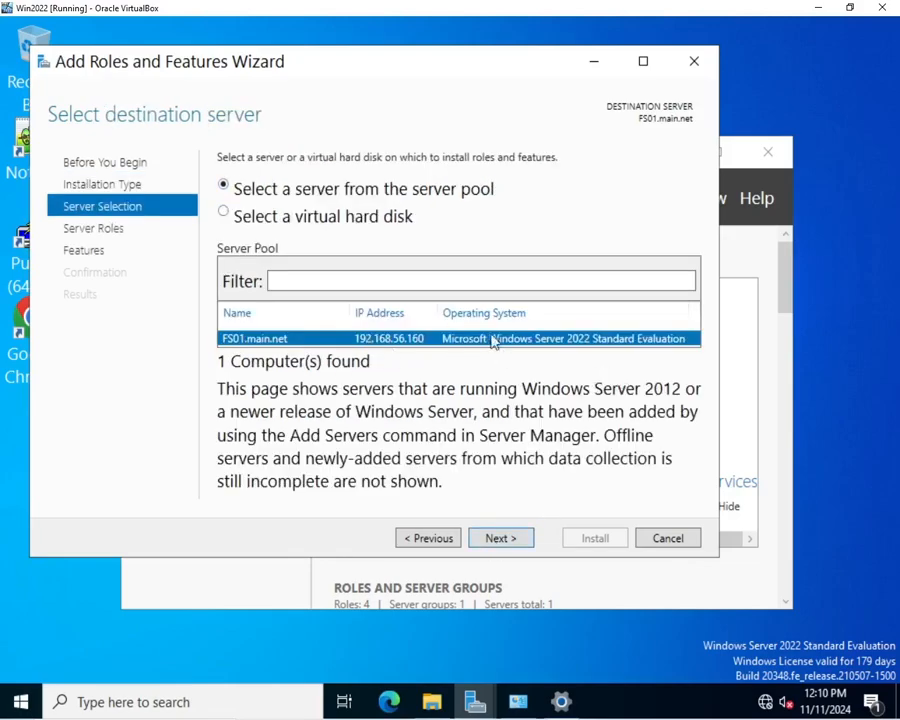
click(497, 541)
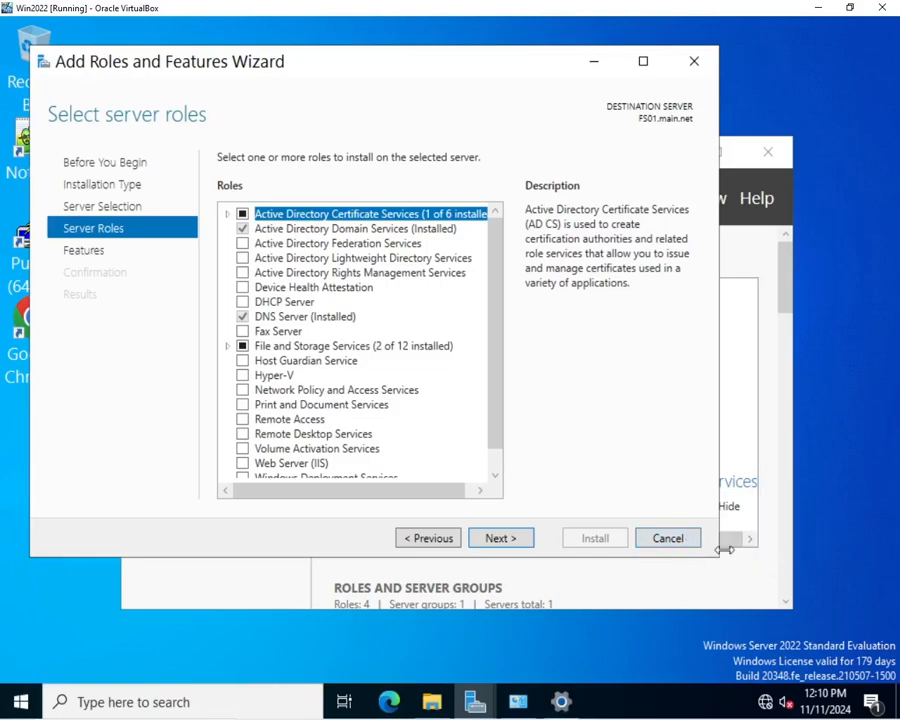
click(668, 539)
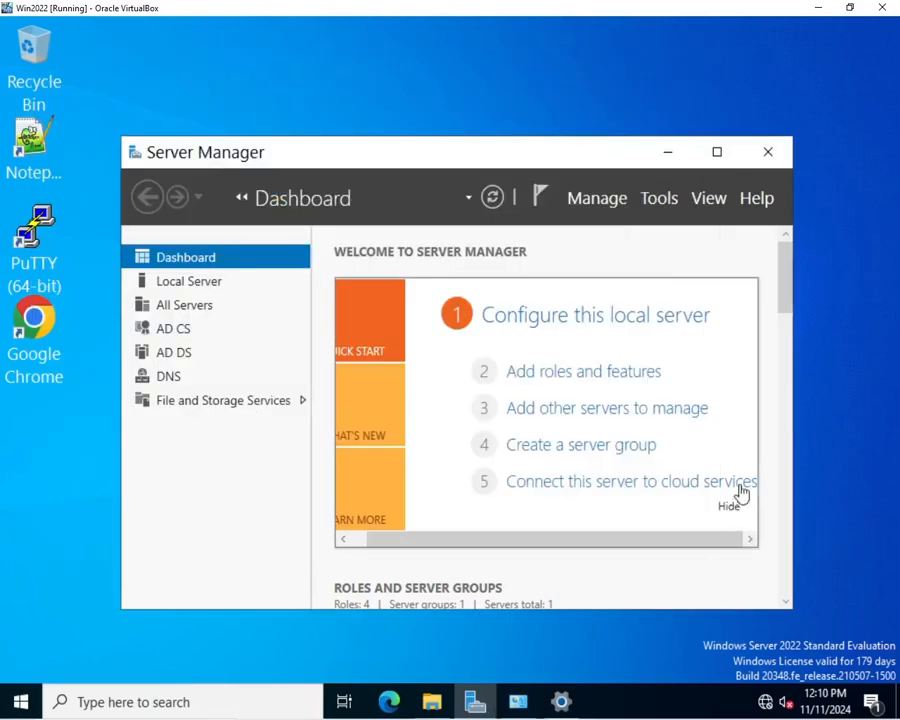
Step: Search 'activ' to launch Active Directory Users and Computers and begin a new user in Users
click(183, 704)
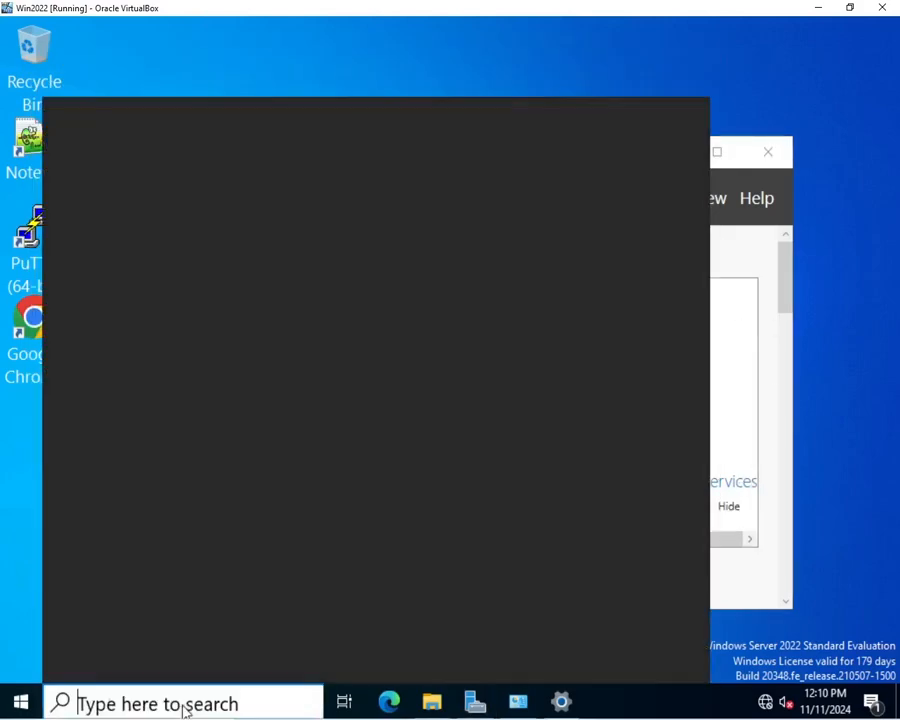
text(activ)
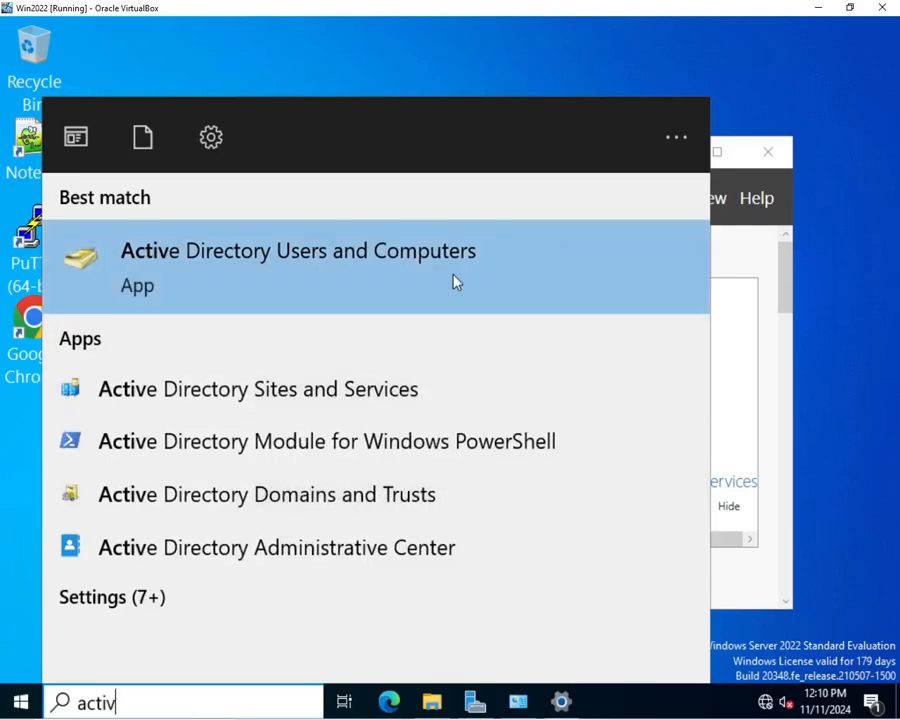
click(454, 278)
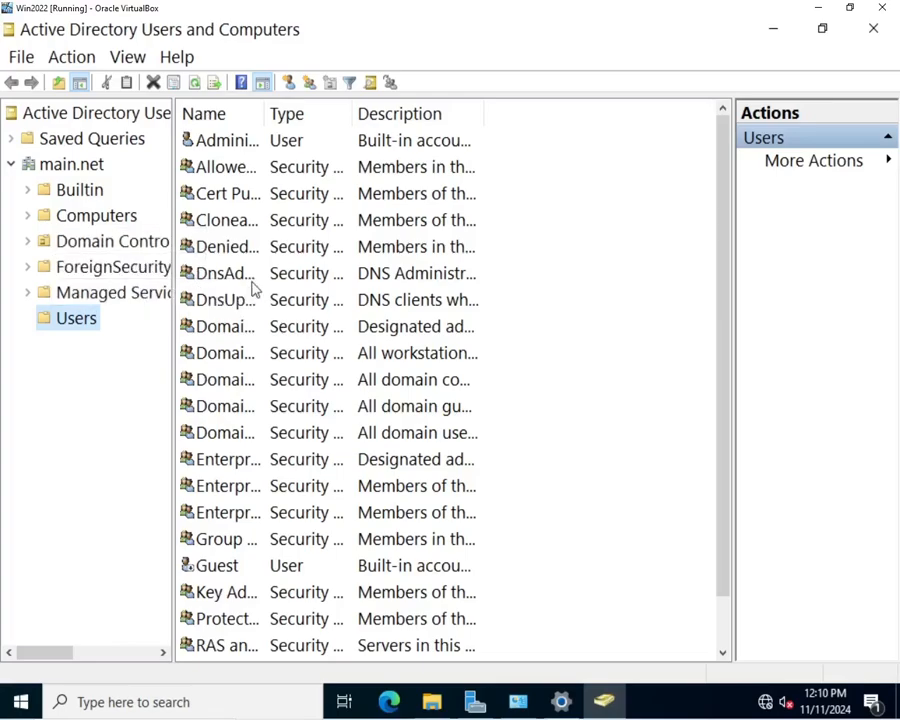
click(291, 88)
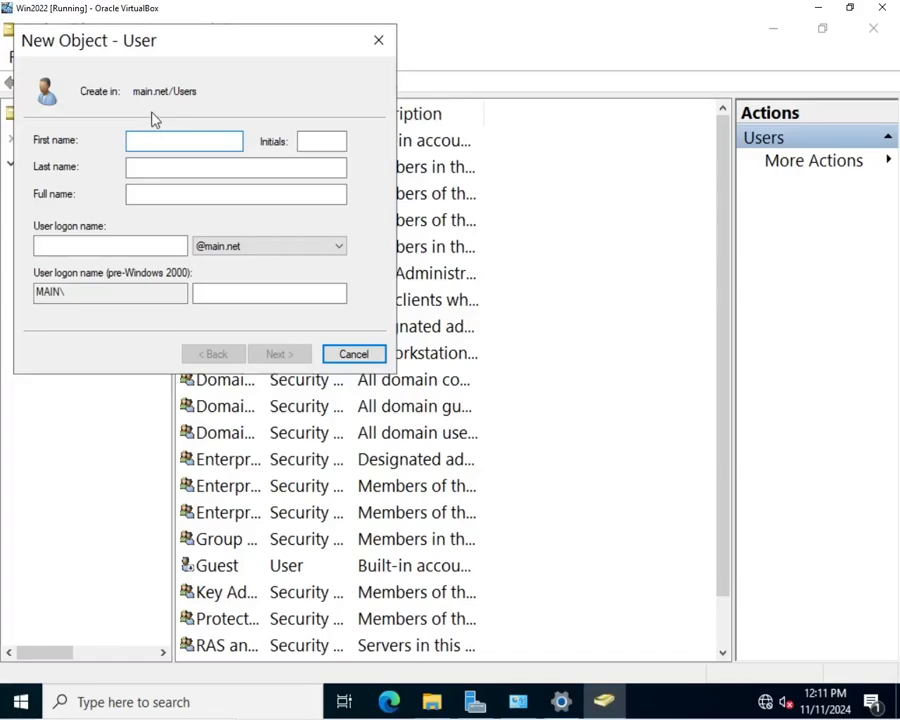
Step: Enter the new user's first name, middle initial, last name and user logon name
text(Sam Smith)
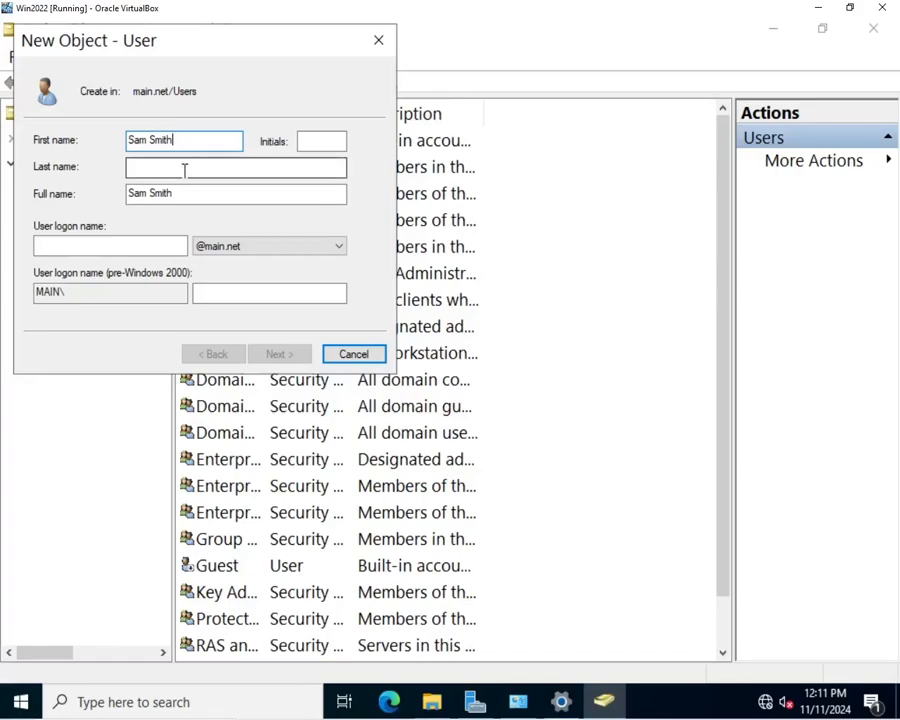
key(BackSpace)
key(BackSpace)
key(BackSpace)
key(BackSpace)
key(BackSpace)
key(BackSpace)
text(uel)
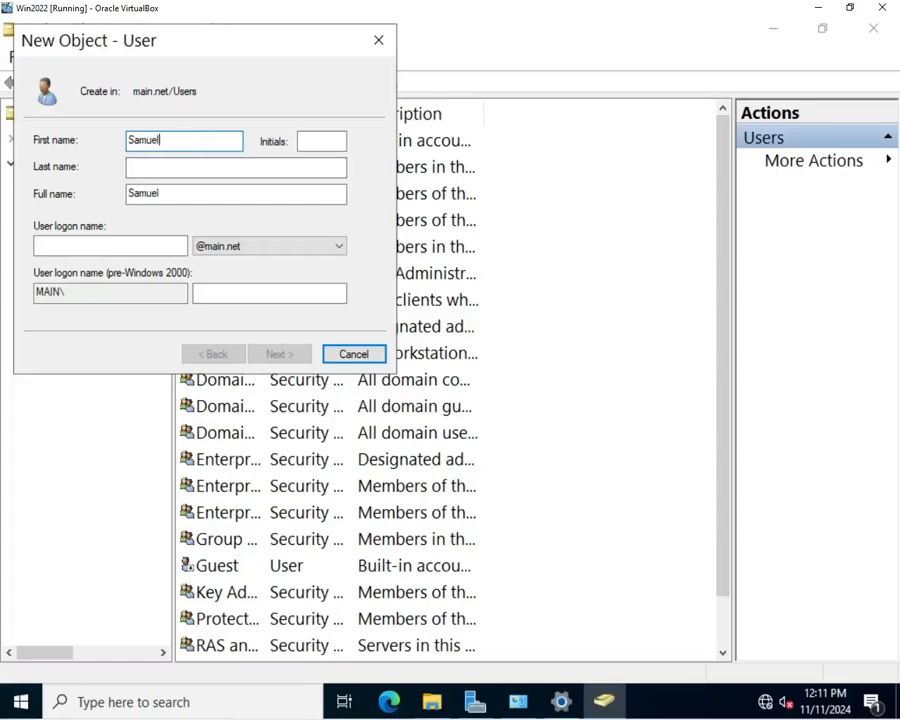
click(237, 168)
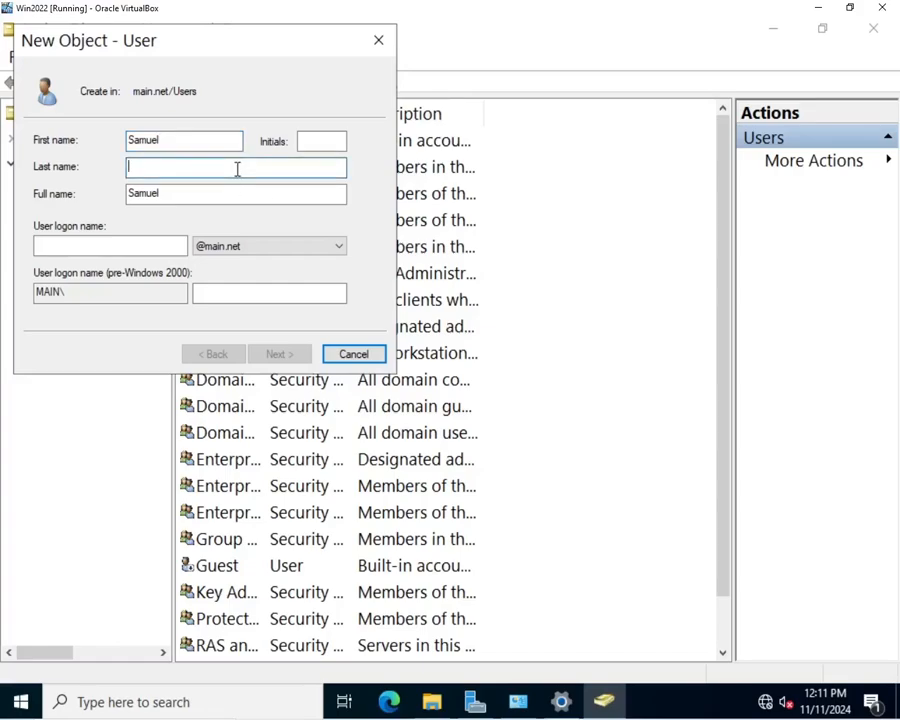
text(Smith)
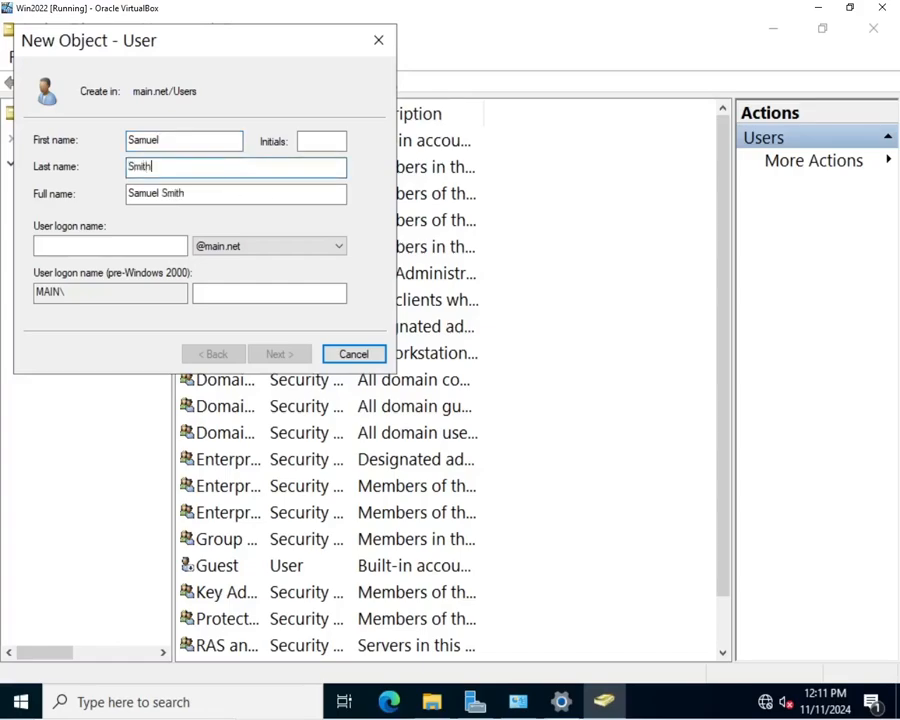
click(119, 245)
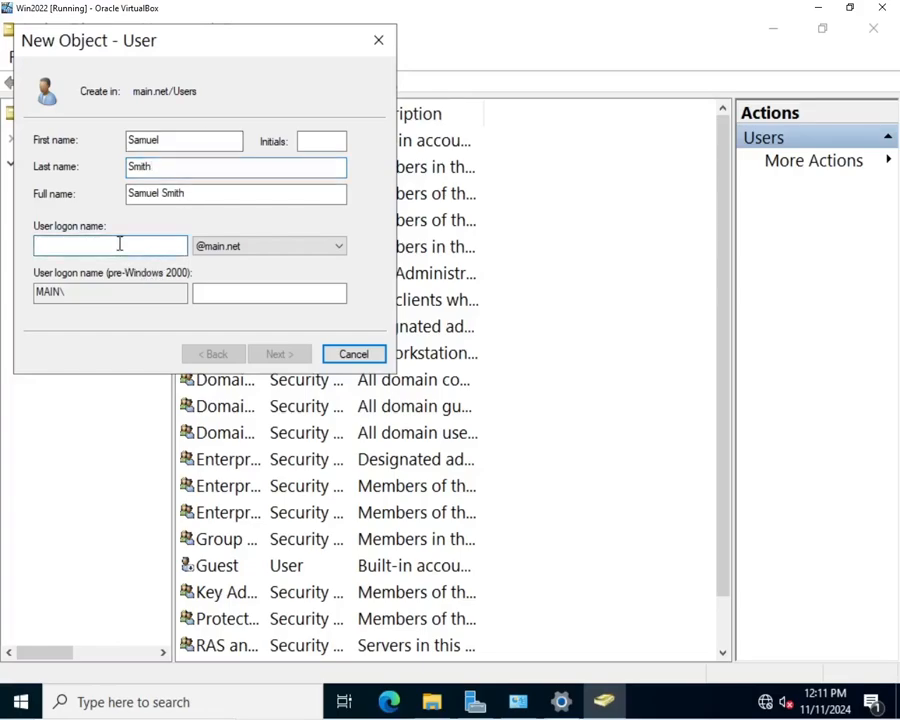
click(119, 245)
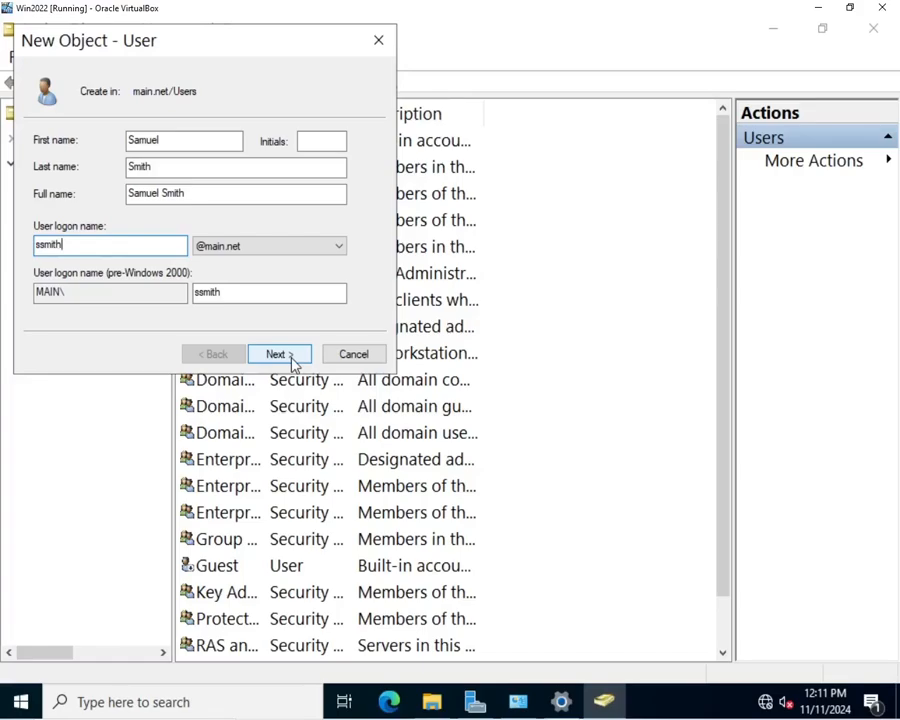
click(331, 148)
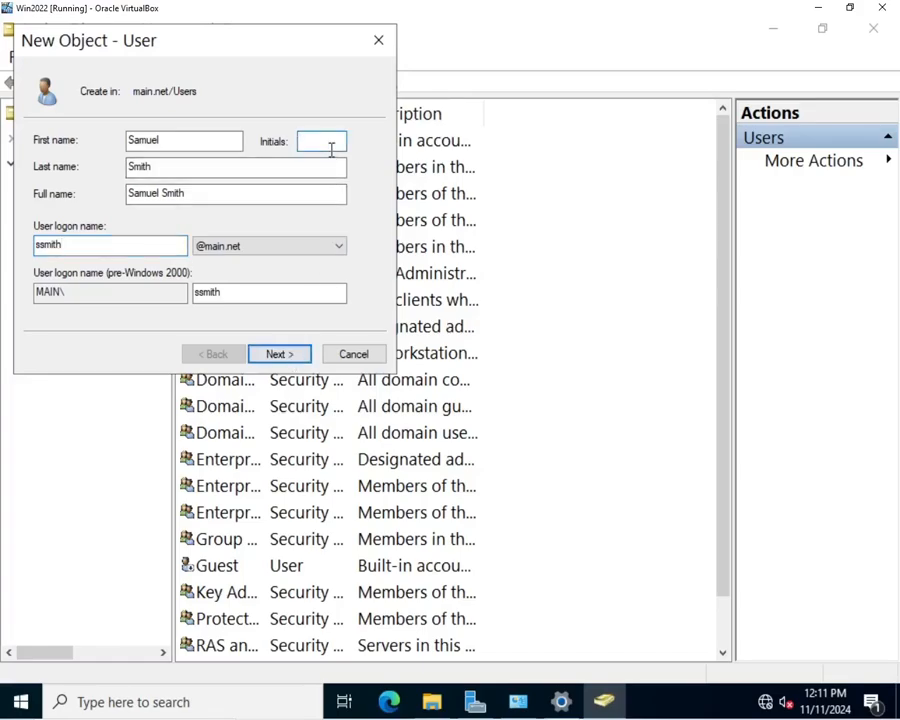
text(I)
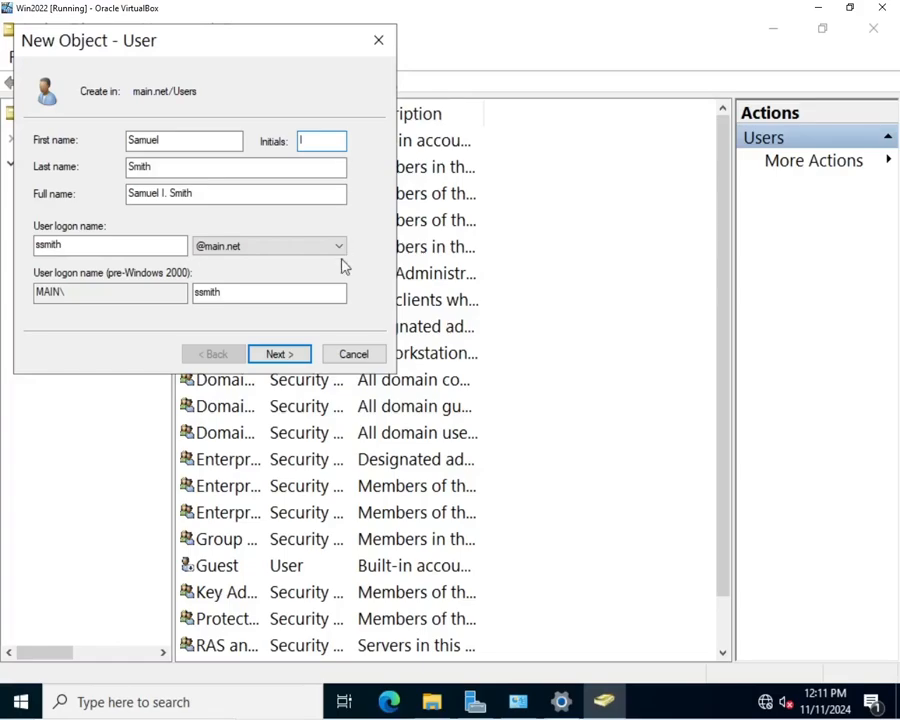
Step: Step through the wizard to Finish and dismiss the password-complexity error
click(276, 364)
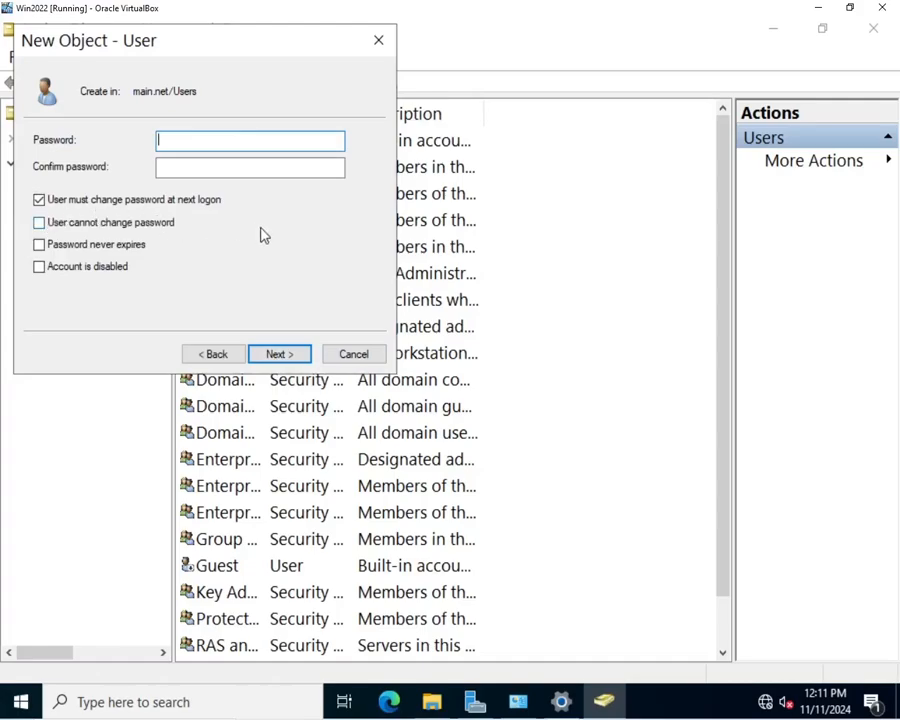
click(278, 356)
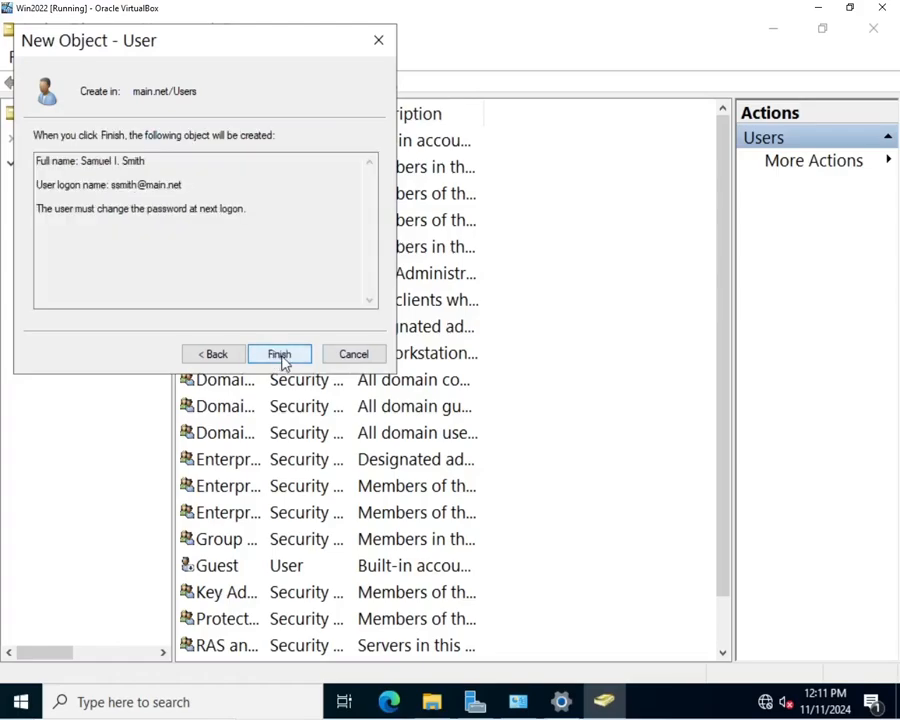
click(280, 357)
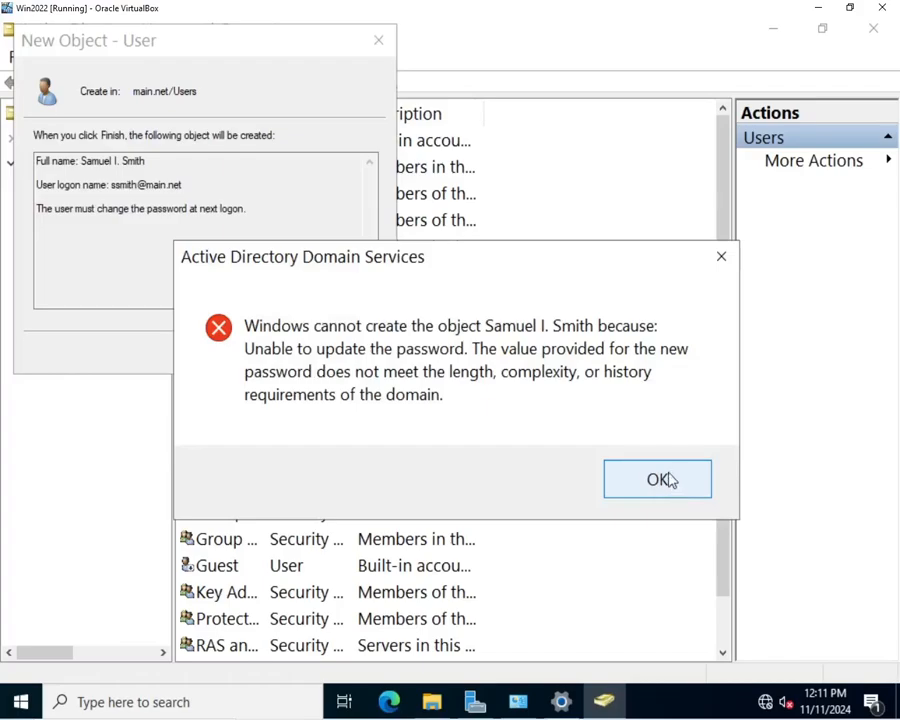
click(665, 480)
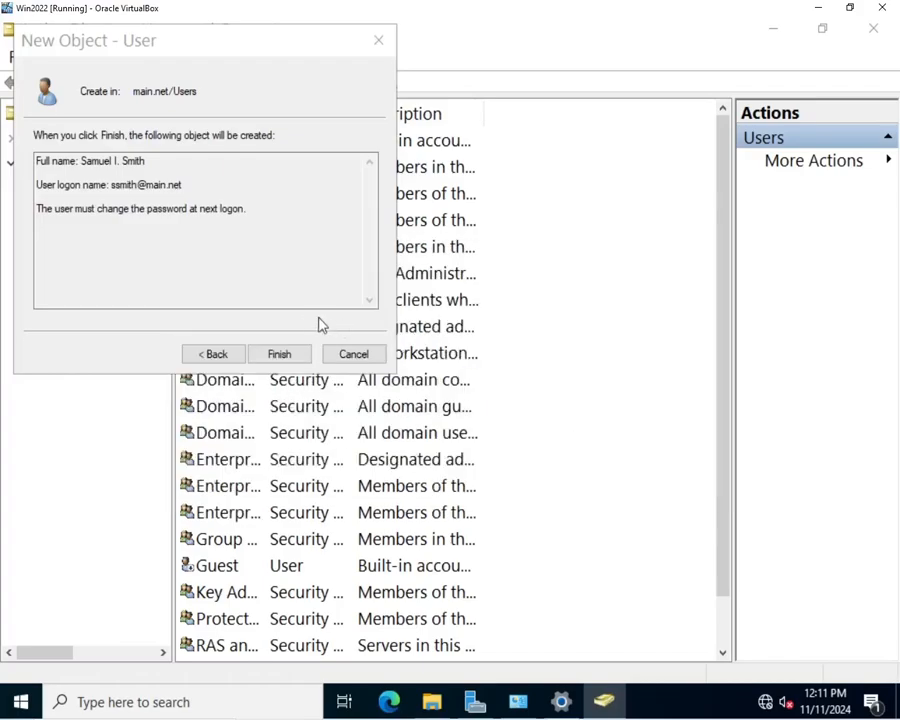
Step: Enter a password and confirmation, then dismiss the passwords-do-not-match error
click(214, 355)
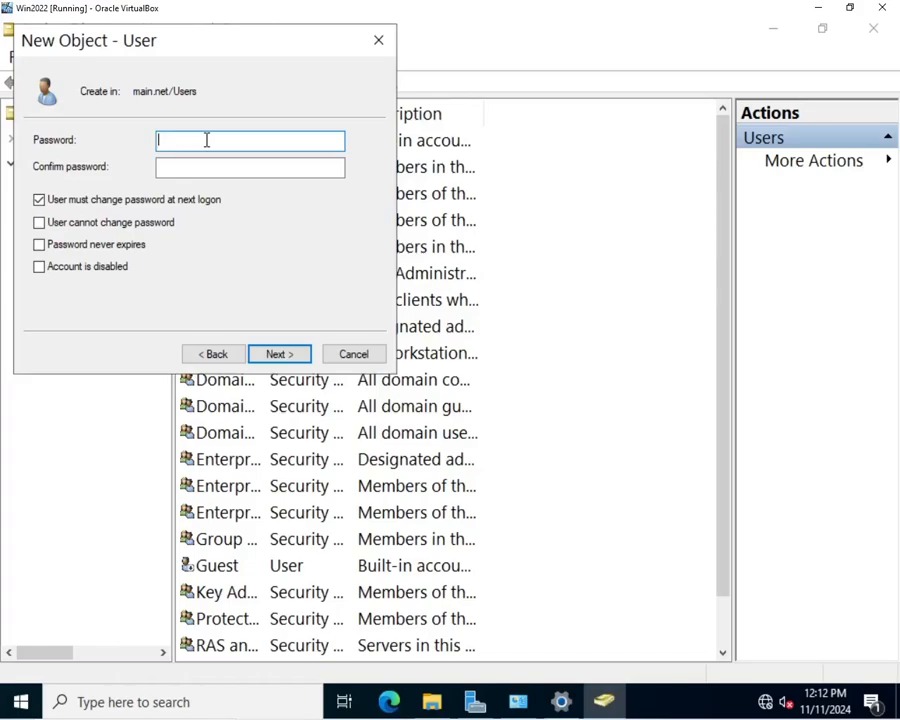
text(P123)
key(Tab)
text(P@s)
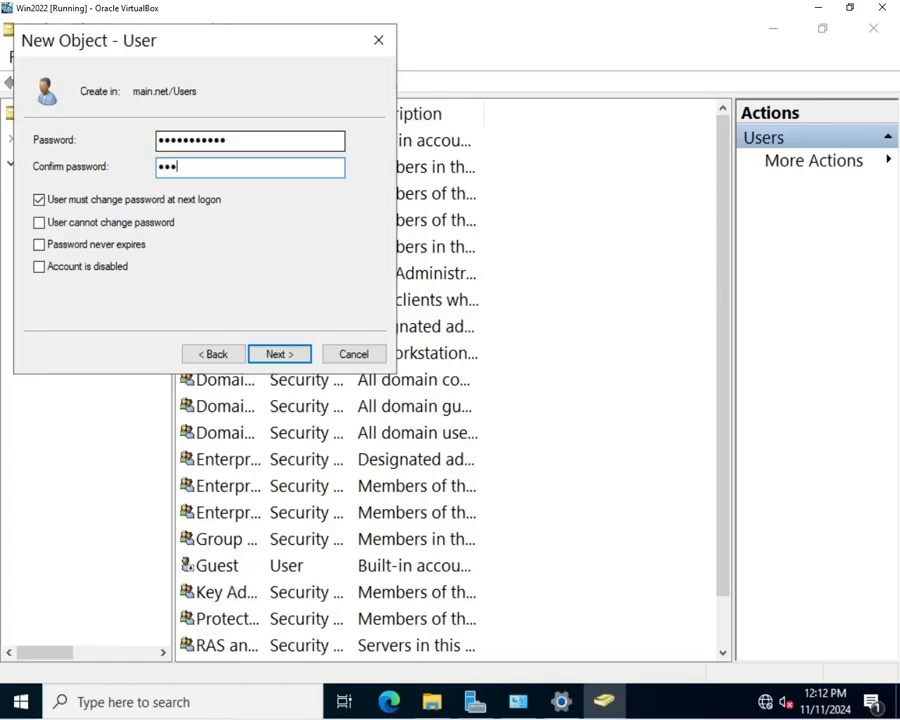
text(sword123)
click(275, 356)
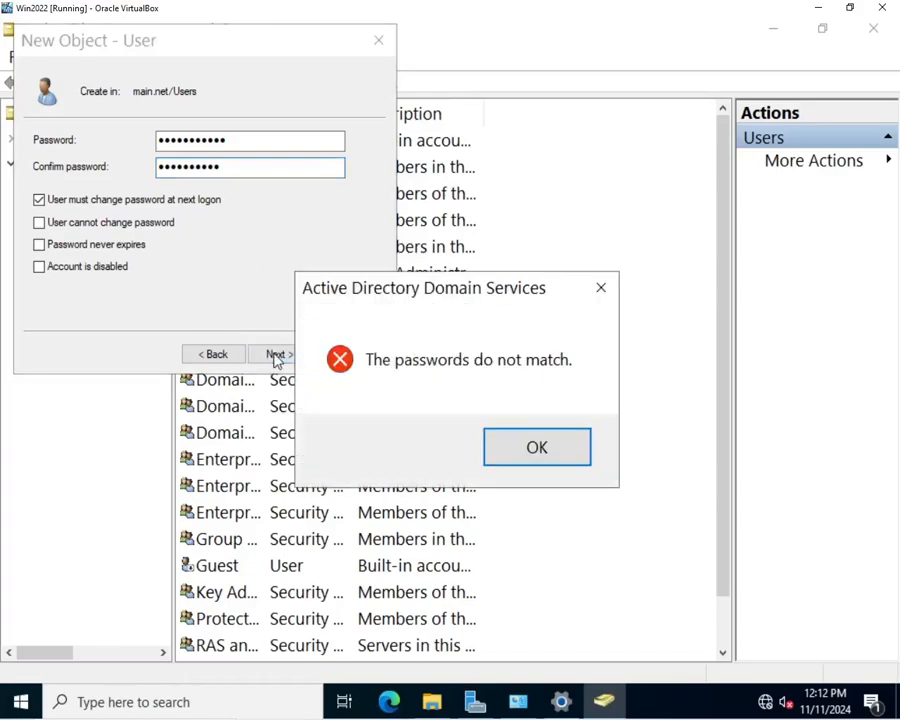
click(506, 458)
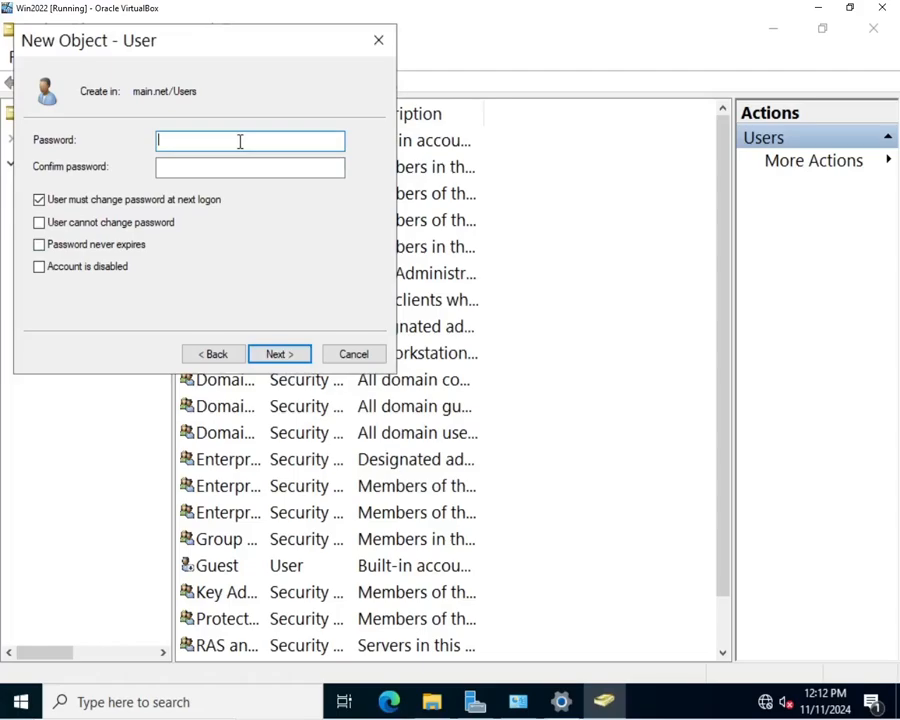
Step: Retype matching passwords and finish creating the user account in main.net/Users
text(Passwor)
key(Tab)
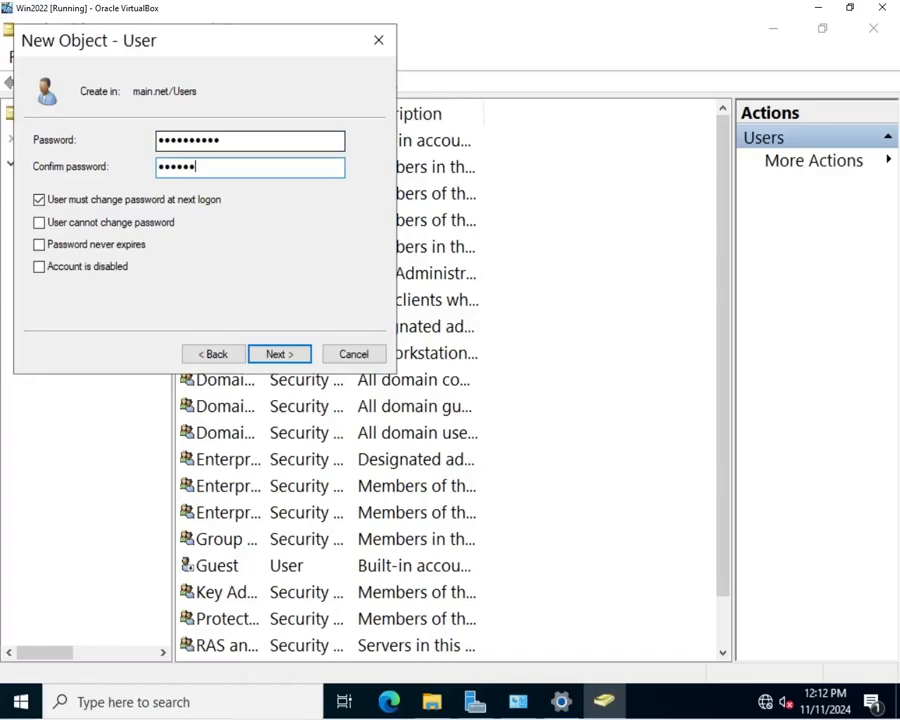
text(•••••••••••)
click(265, 138)
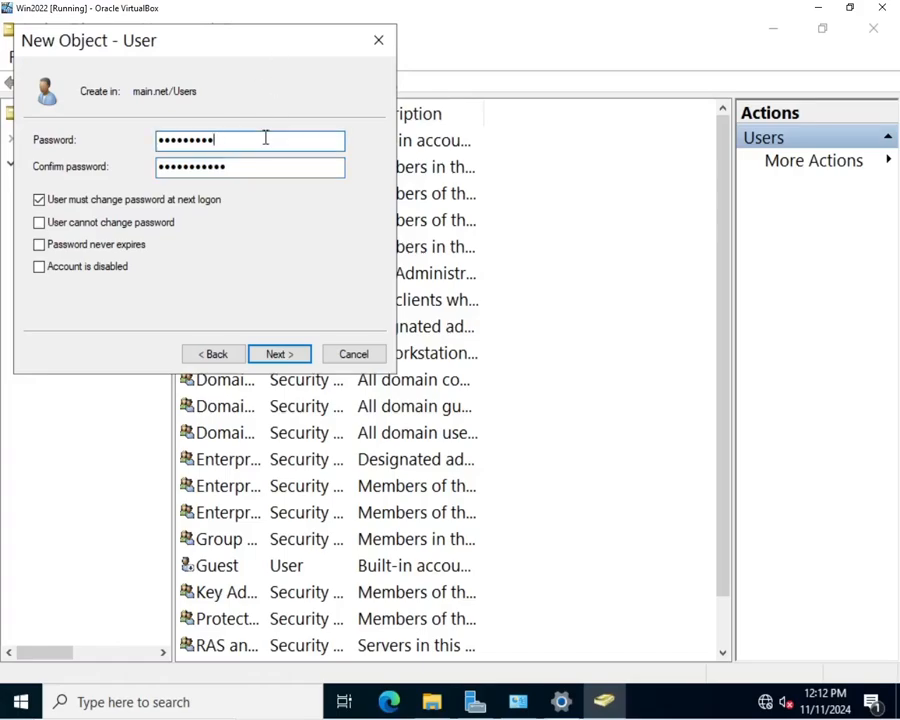
key(BackSpace)
key(BackSpace)
key(BackSpace)
key(BackSpace)
key(BackSpace)
key(BackSpace)
key(BackSpace)
key(BackSpace)
key(BackSpace)
text(•••••••••••)
click(279, 354)
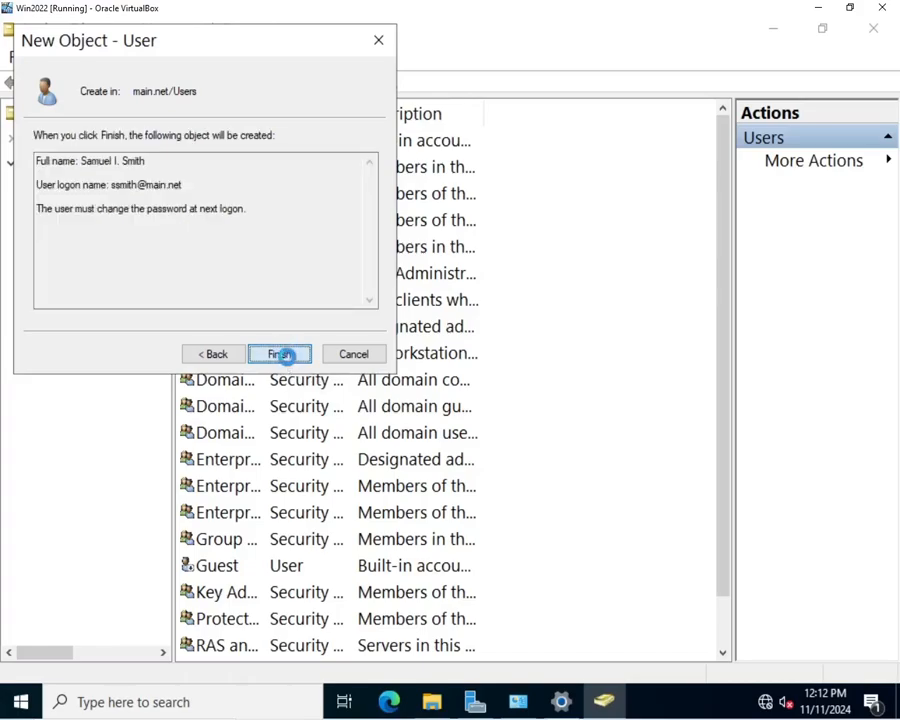
click(286, 354)
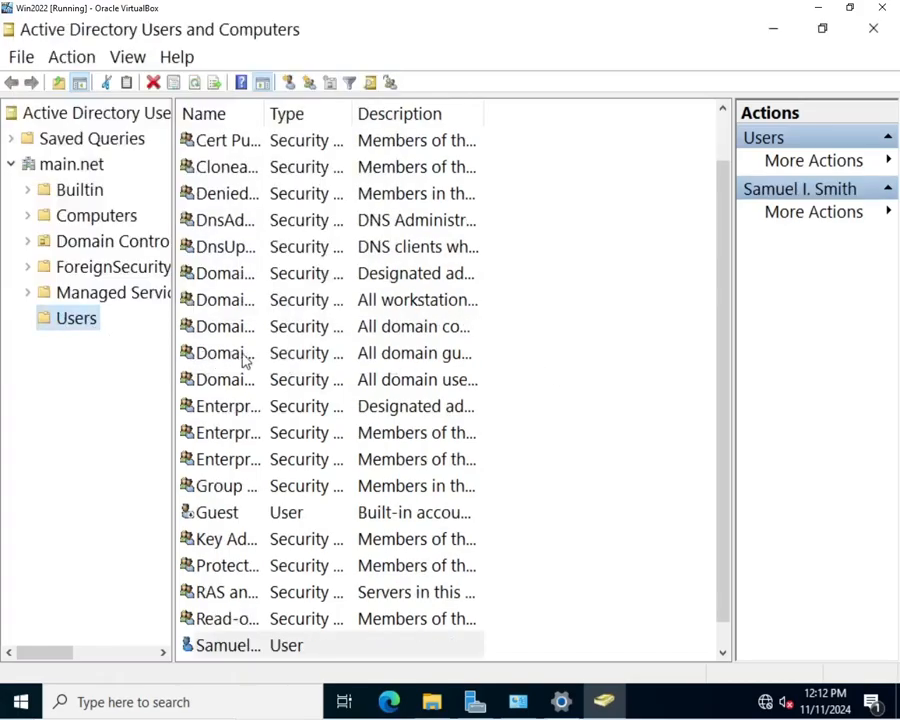
Step: Open the Properties of the newly created user from the Users list
scroll(287, 361, up, 2)
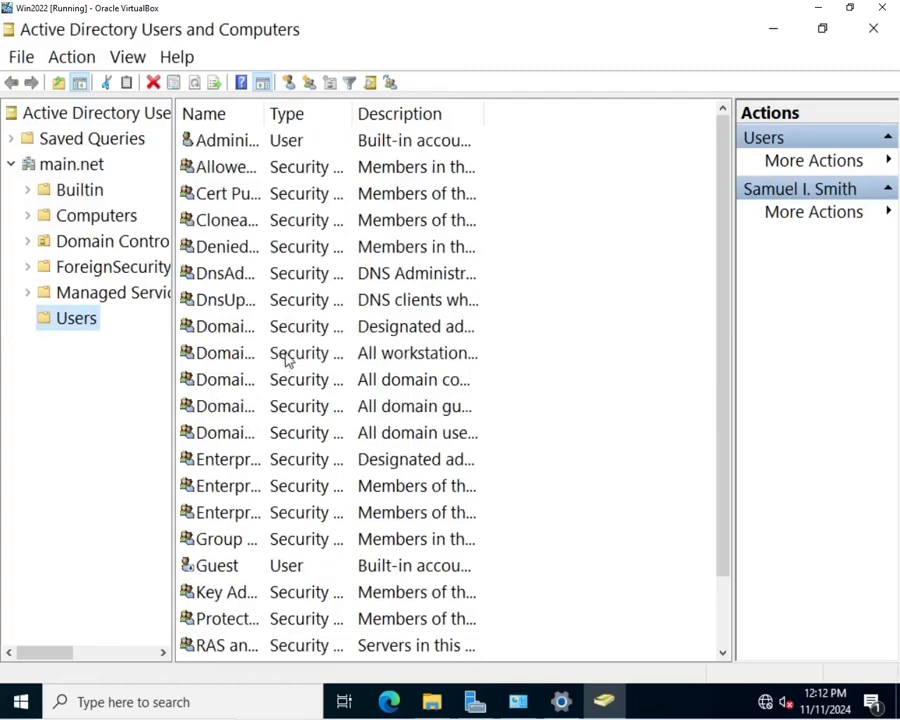
scroll(287, 361, down, 1)
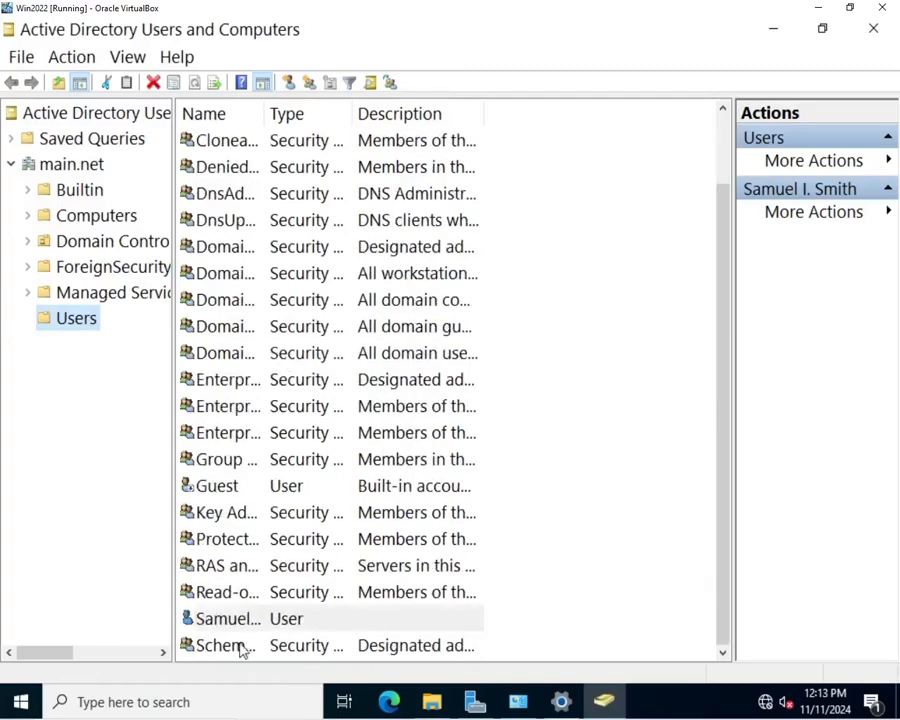
click(283, 620)
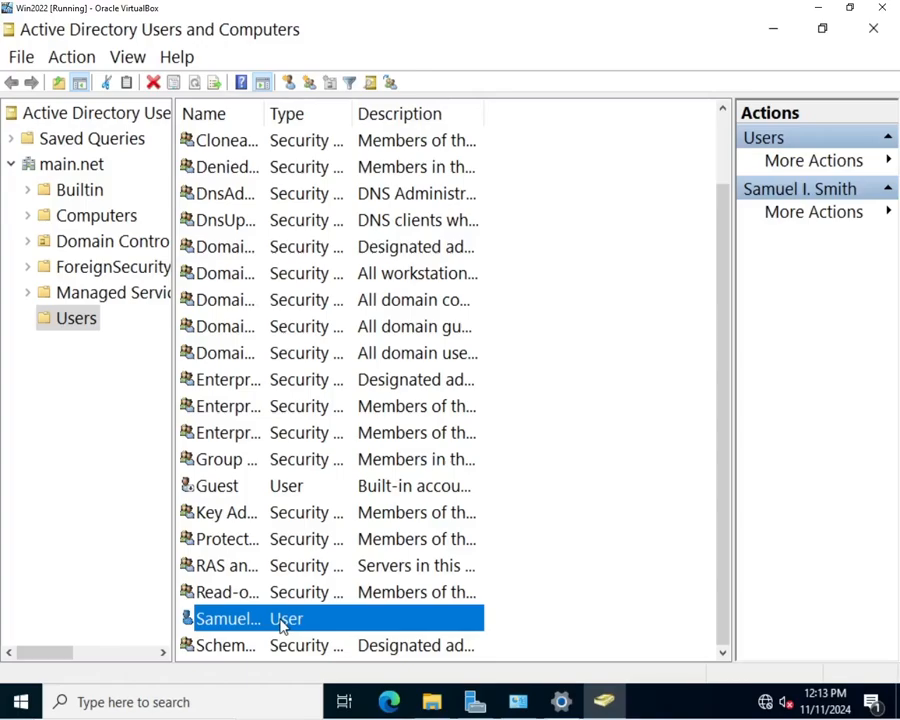
right_click(282, 628)
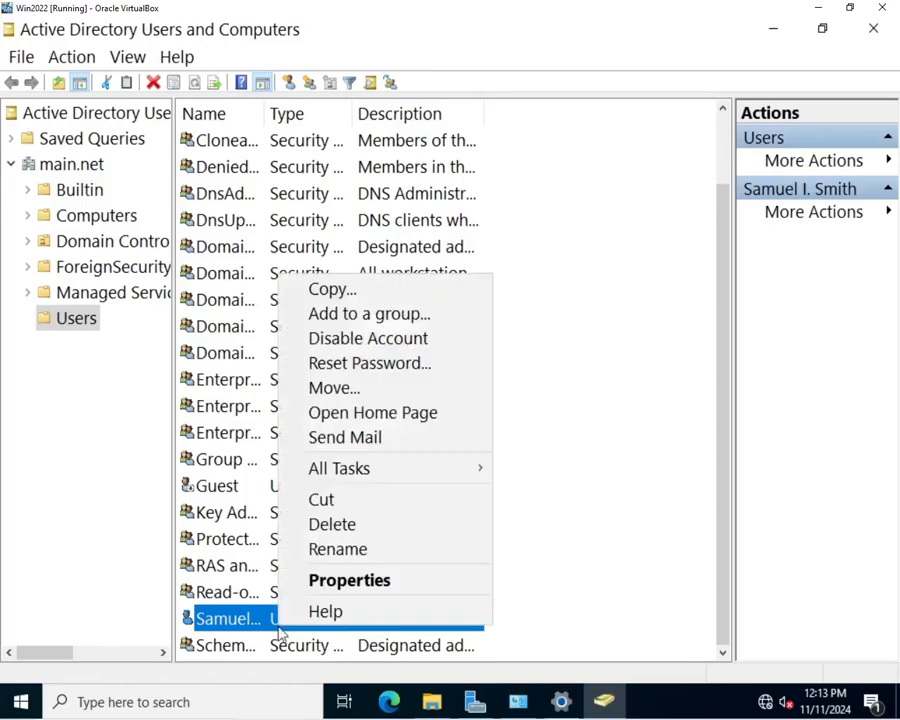
click(358, 582)
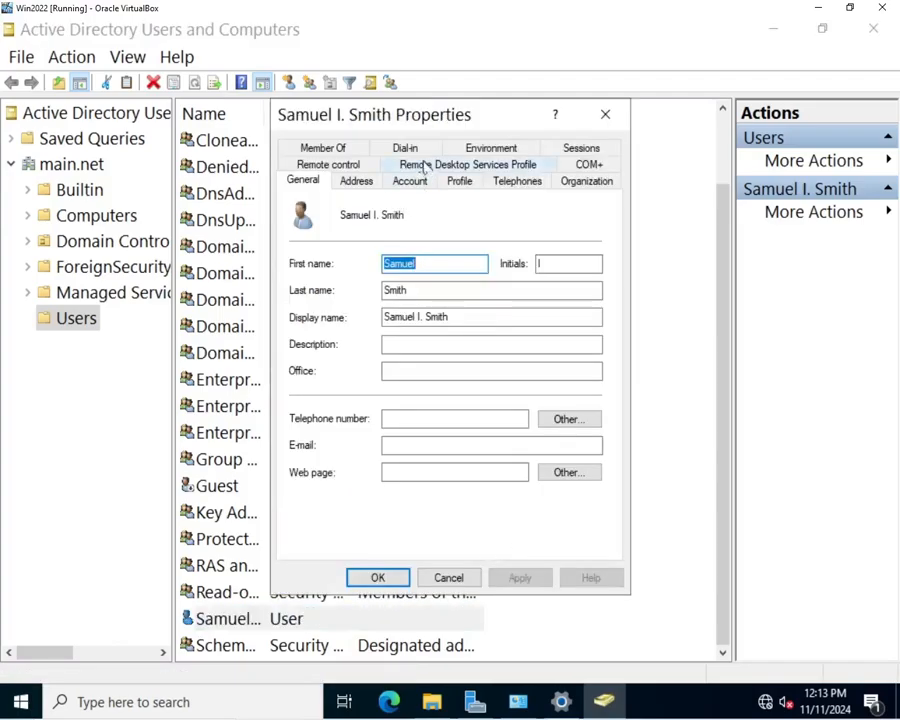
Step: Confirm Member Of shows only Domain Users, then cancel the Properties dialog
click(331, 153)
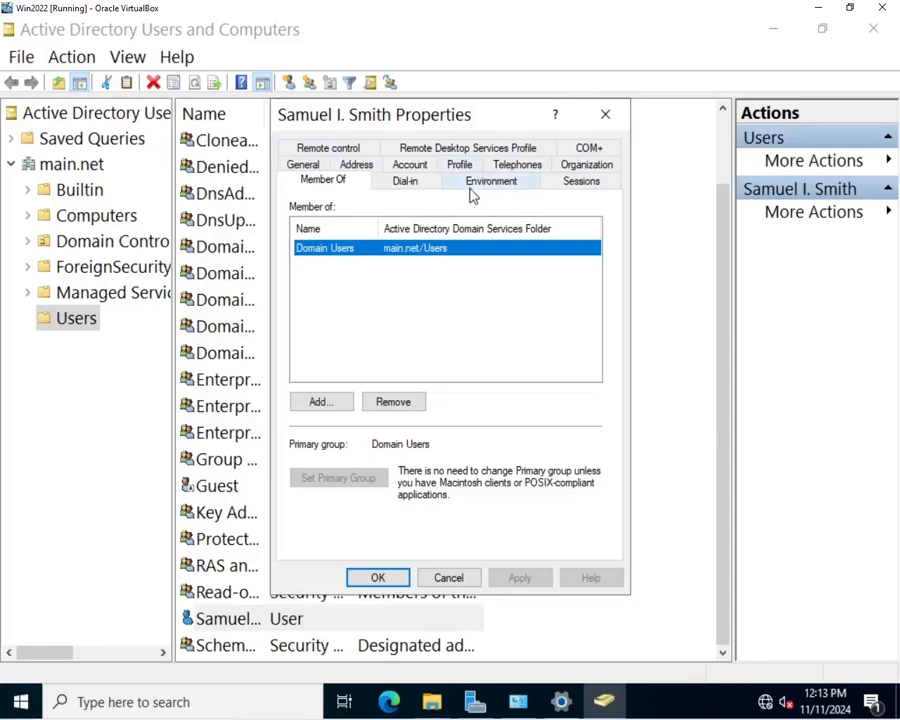
click(449, 578)
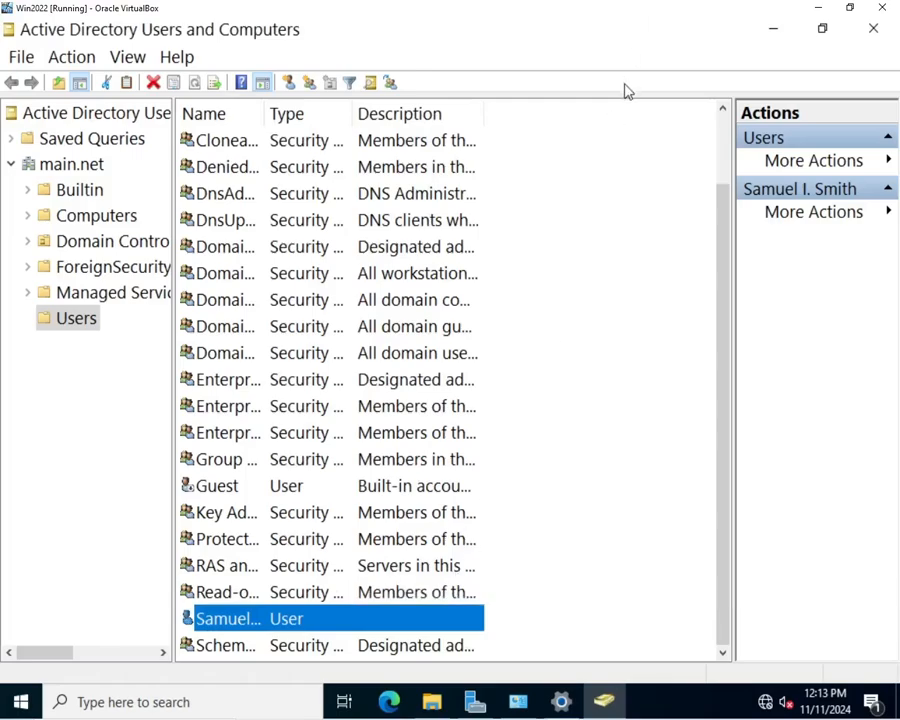
Step: Open C:\Scripts\demo.csv with Edit with Notepad++ from File Explorer
click(438, 702)
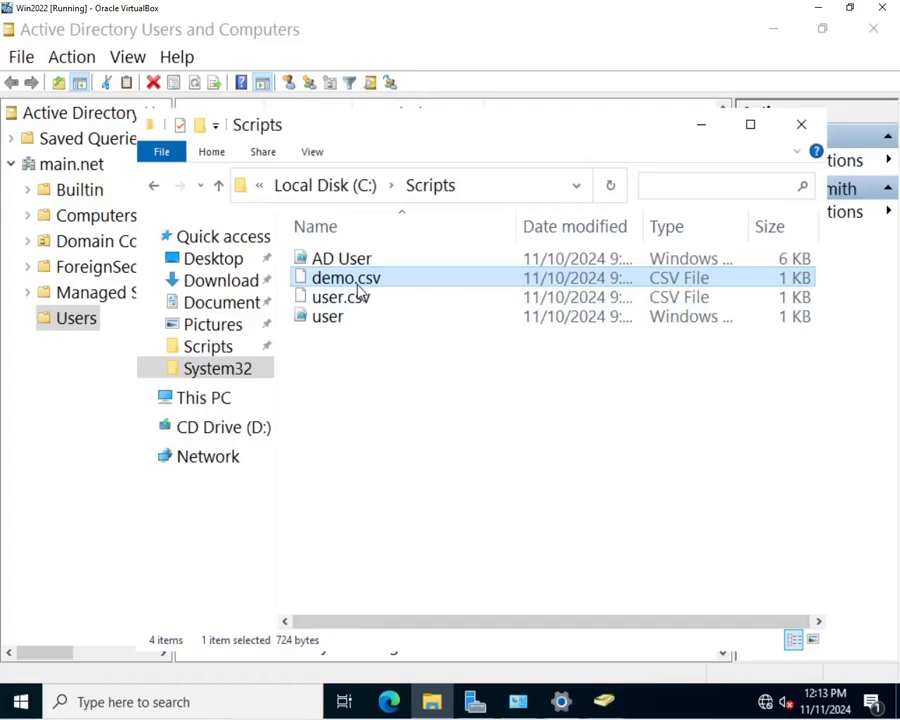
click(357, 283)
right_click(356, 281)
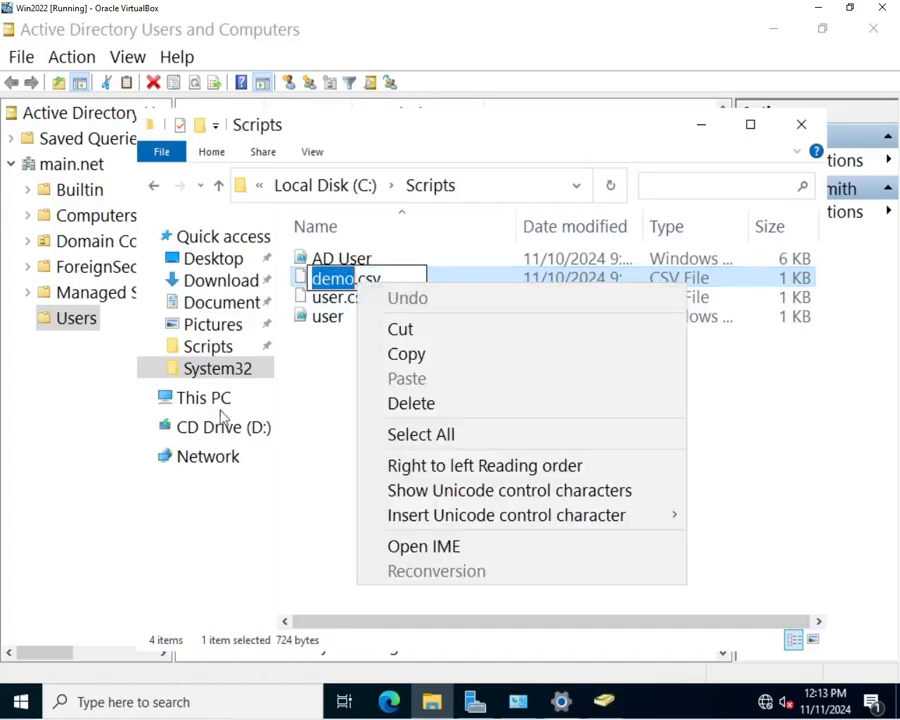
click(296, 469)
click(296, 469)
right_click(391, 287)
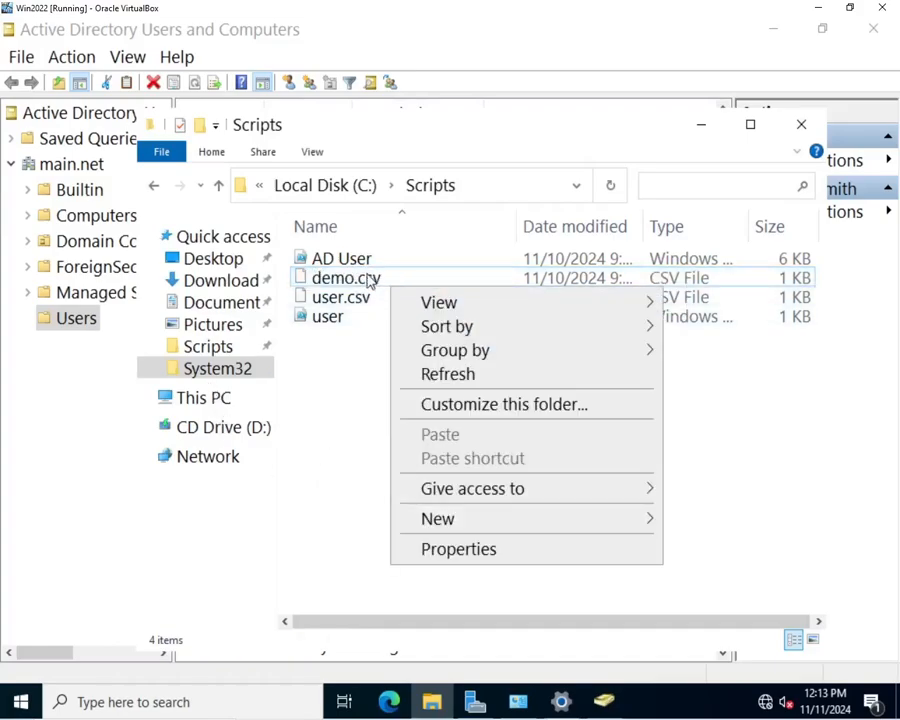
click(370, 281)
right_click(370, 279)
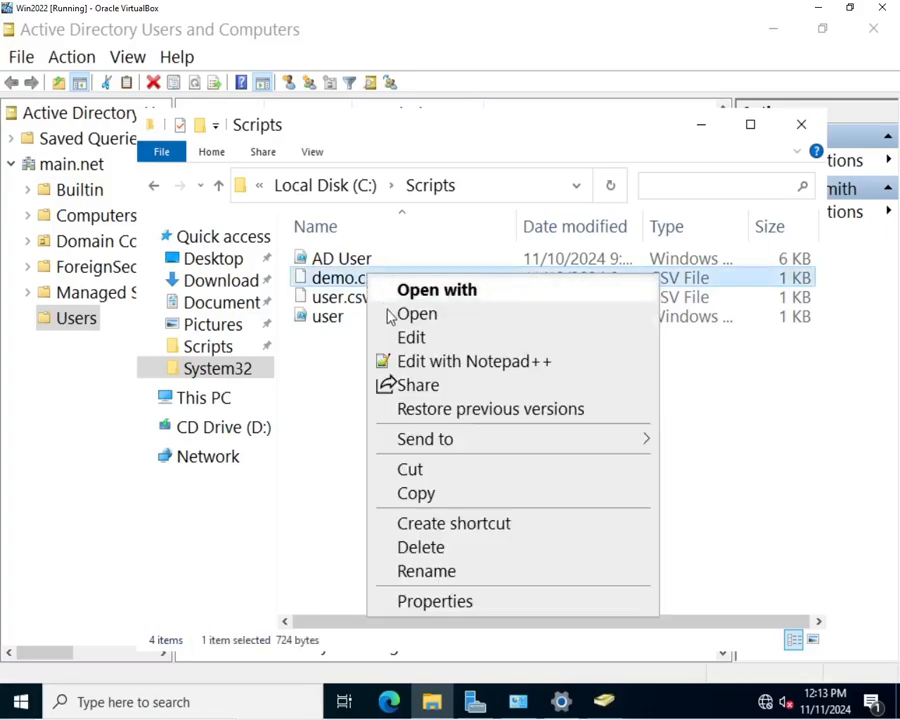
click(418, 363)
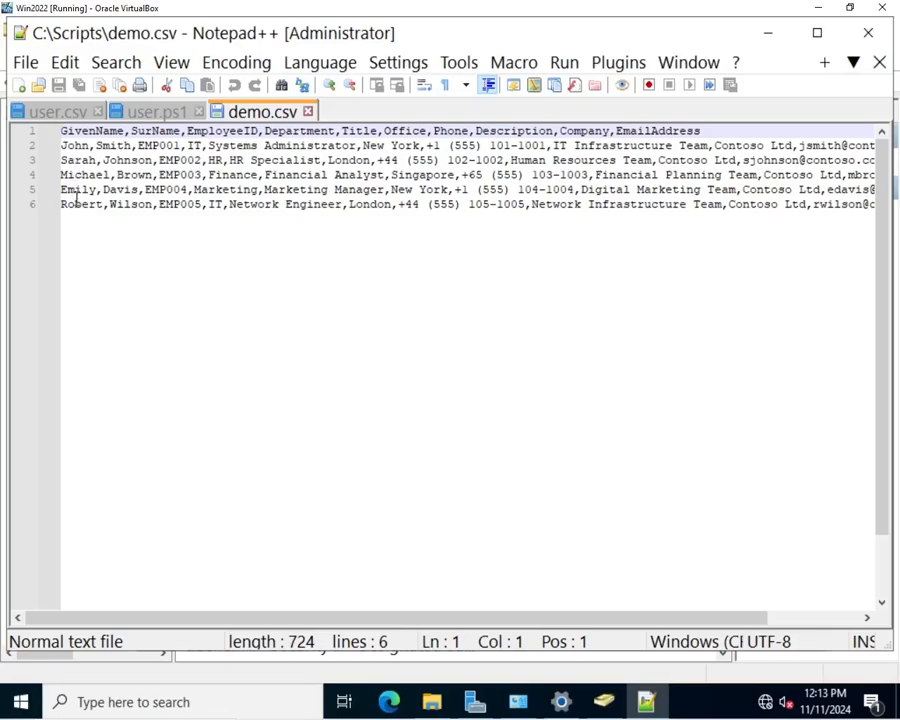
drag(392, 617, 516, 605)
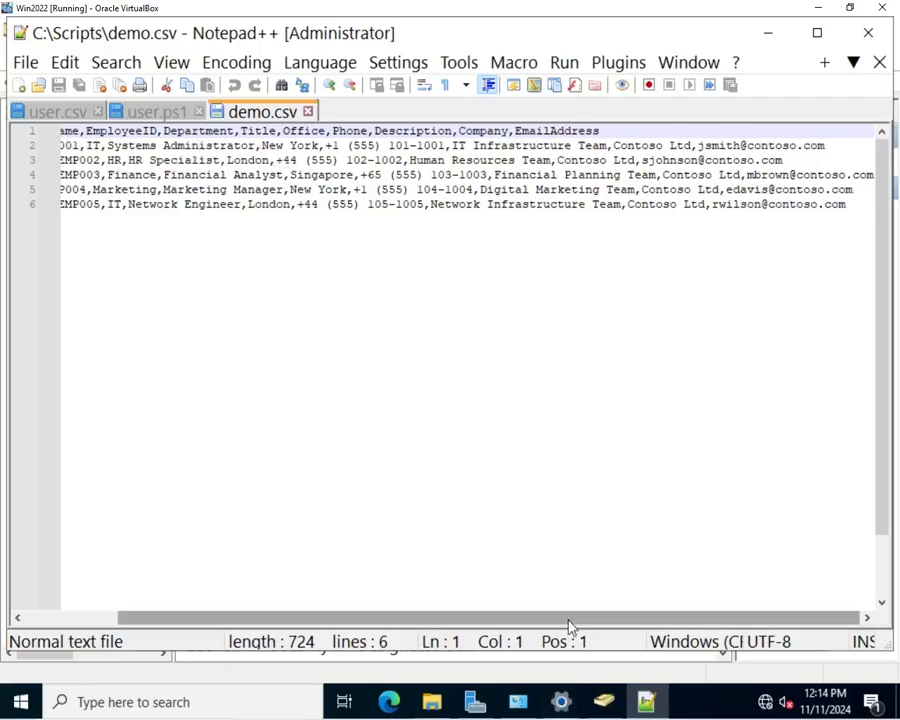
drag(562, 617, 341, 594)
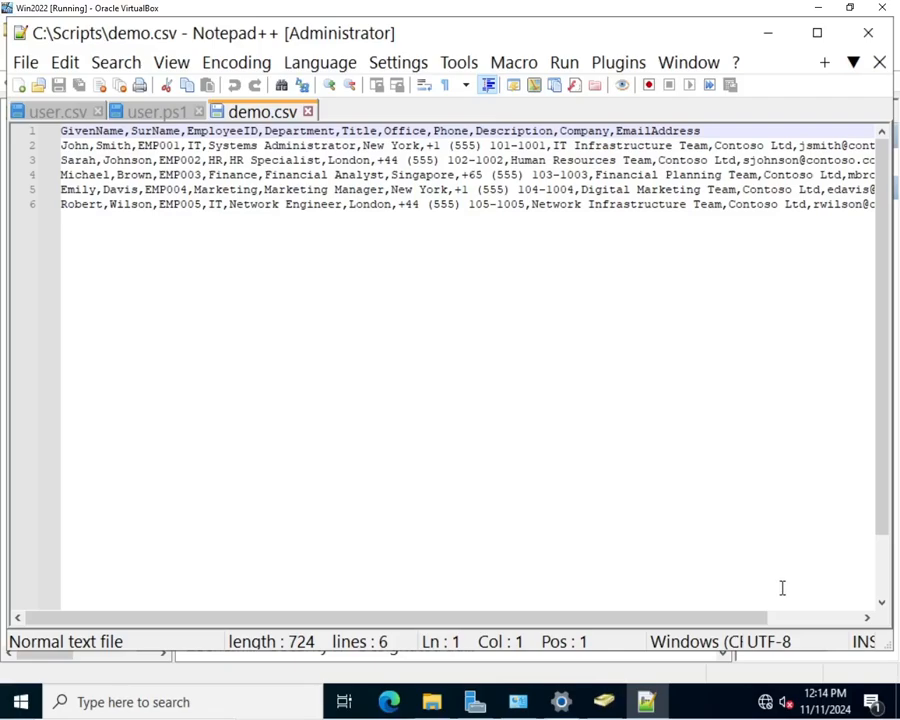
drag(739, 622, 693, 607)
Step: Open the AD User.ps1 script in Notepad++ from the Scripts folder
click(428, 704)
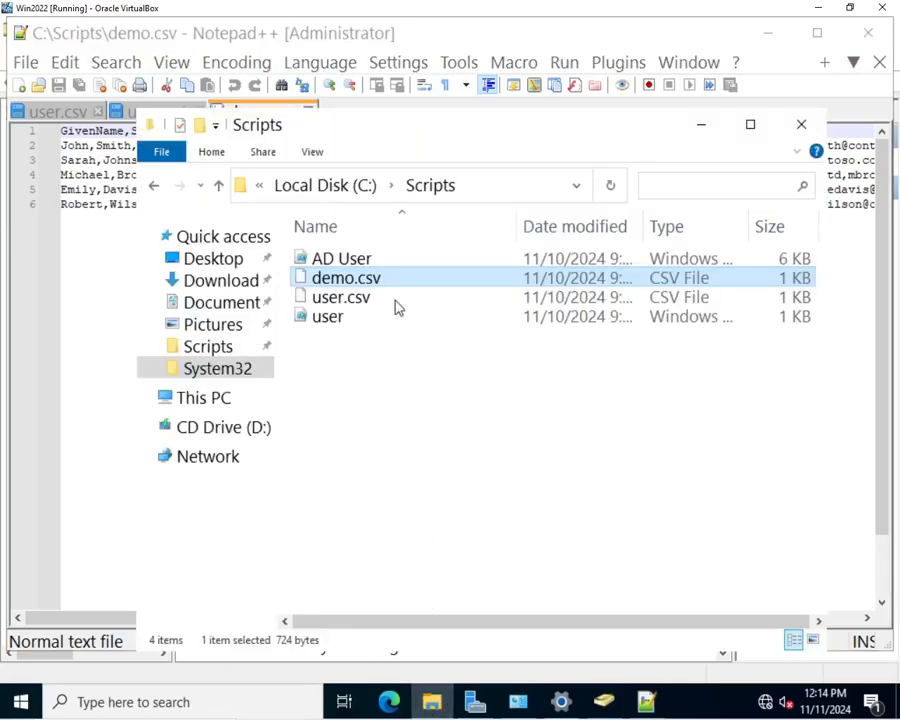
click(362, 265)
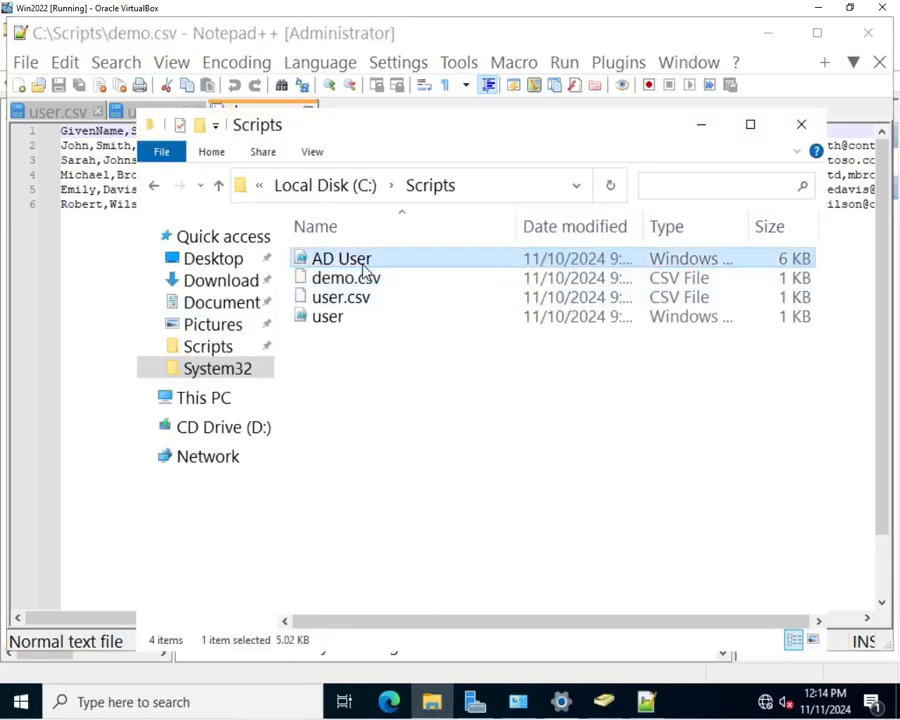
right_click(364, 268)
click(427, 355)
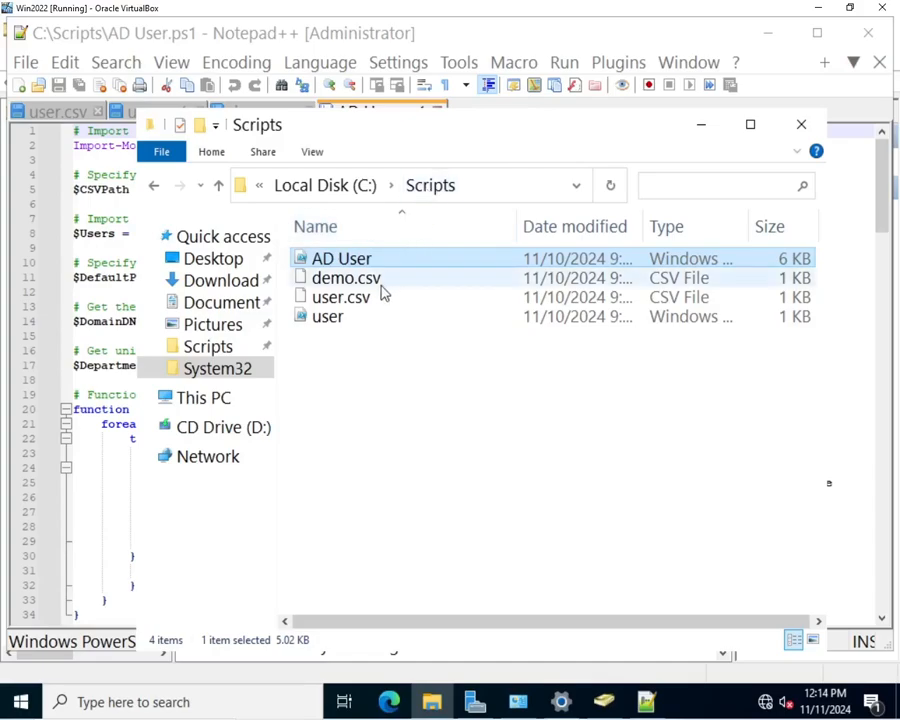
Step: Read through the import script, then minimize Notepad++ to return to the console
click(702, 127)
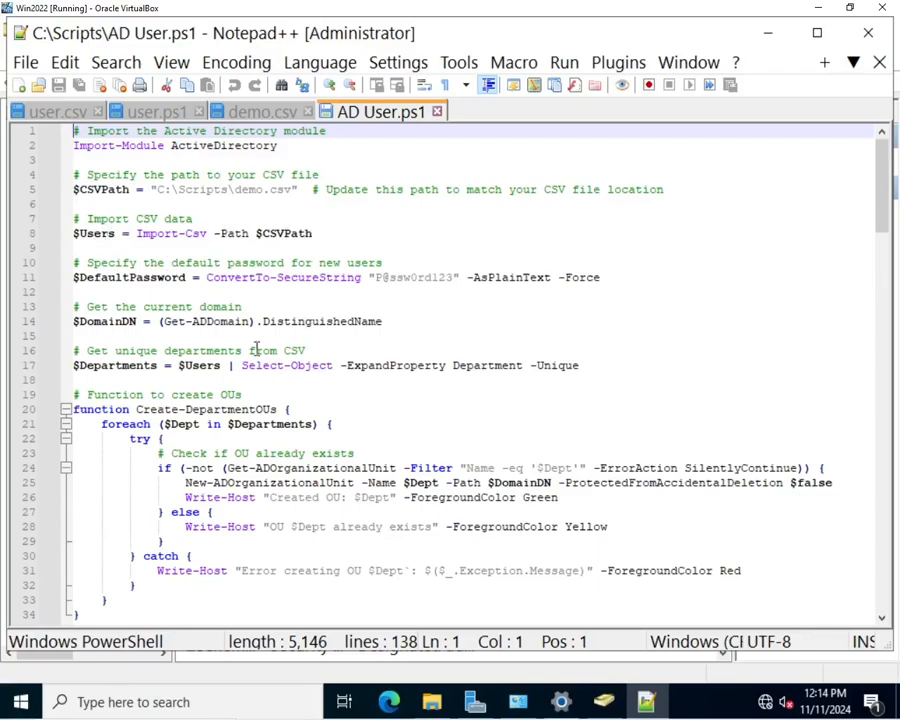
scroll(244, 338, down, 3)
scroll(243, 344, down, 10)
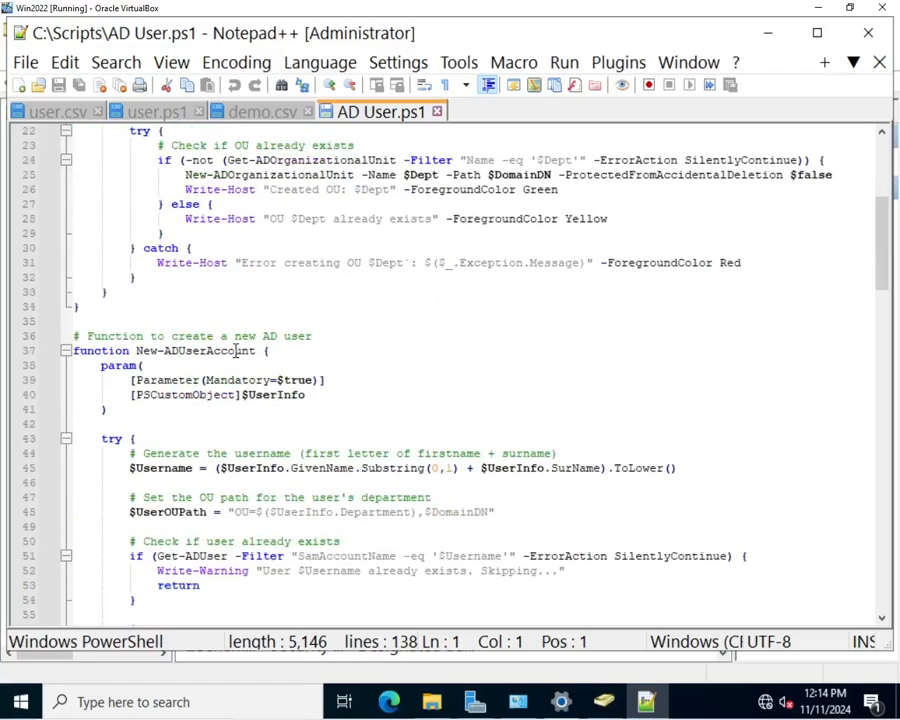
scroll(235, 350, down, 3)
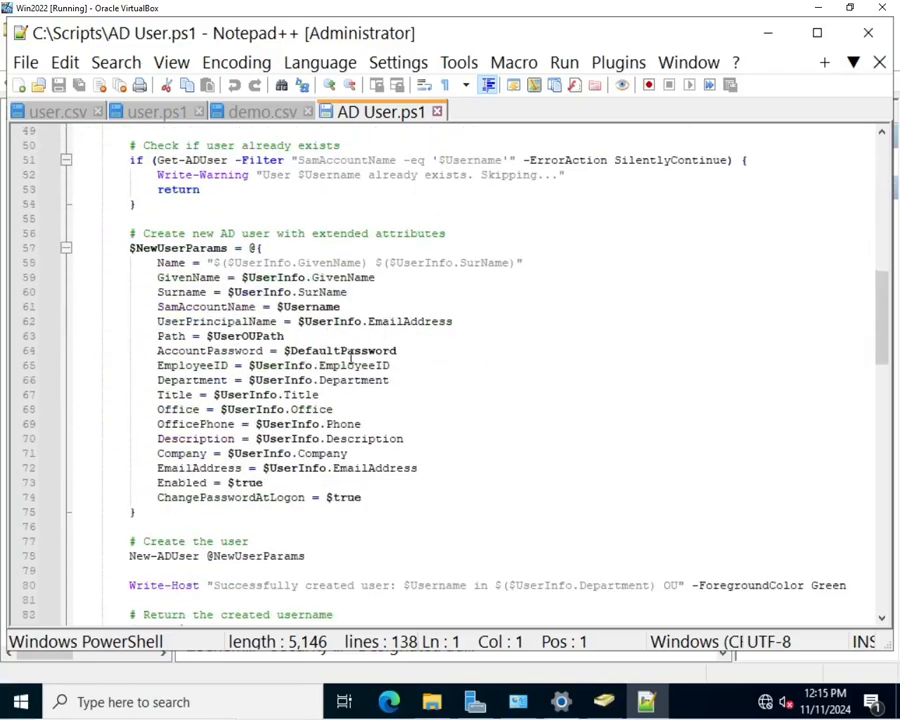
scroll(244, 250, up, 3)
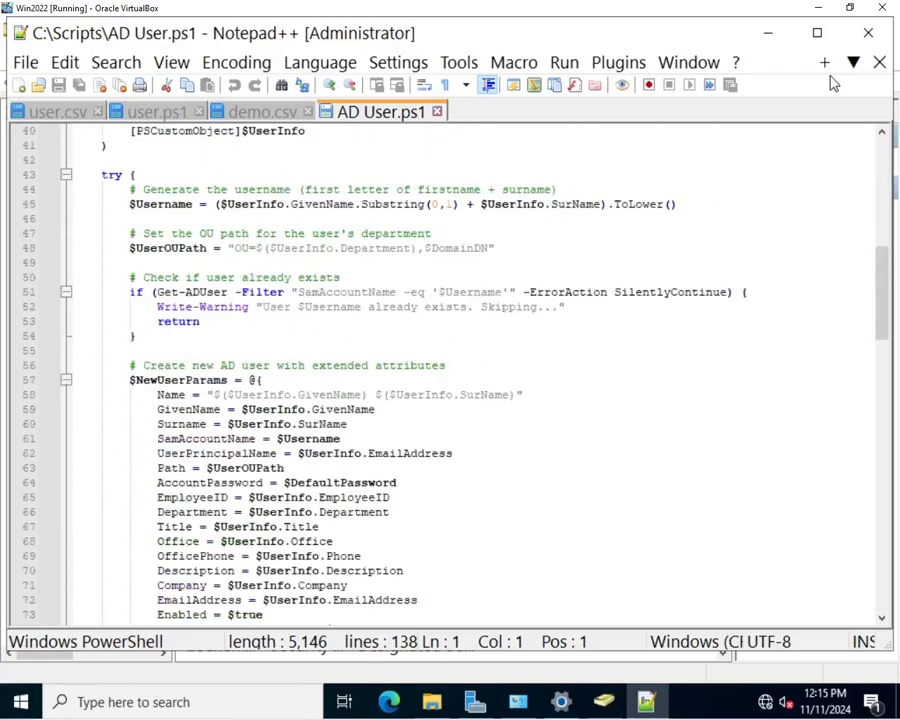
click(770, 40)
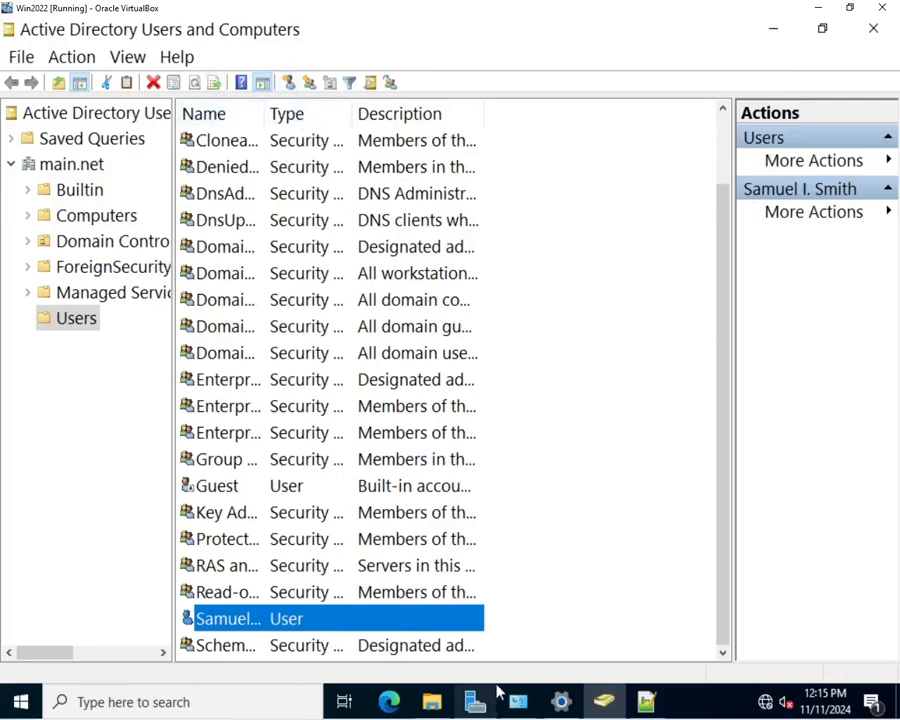
Step: View demo.csv's employee list in Notepad++, then minimize the editor
click(645, 702)
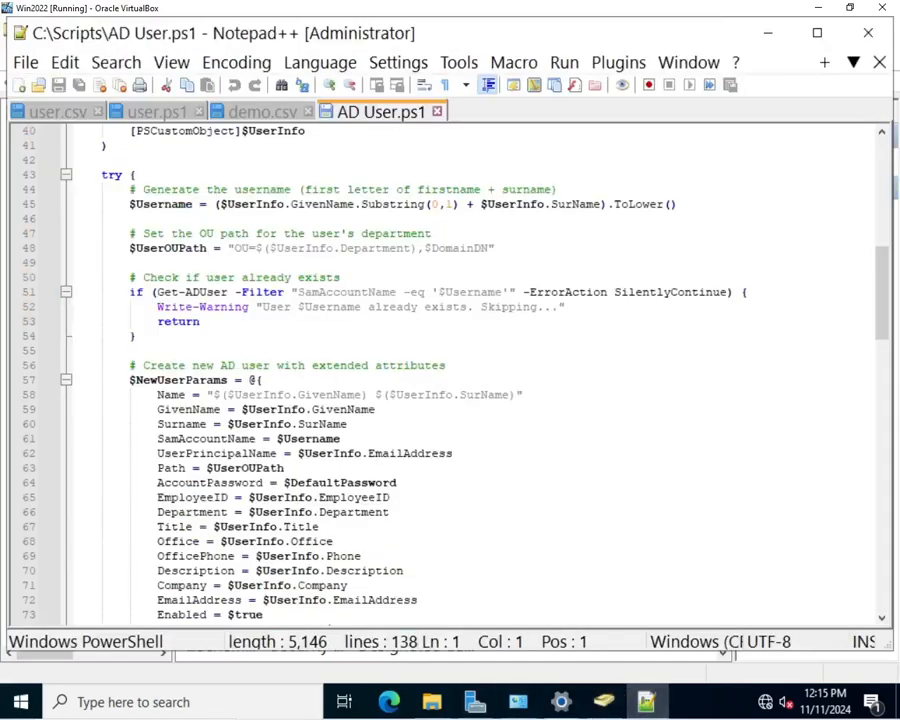
click(272, 114)
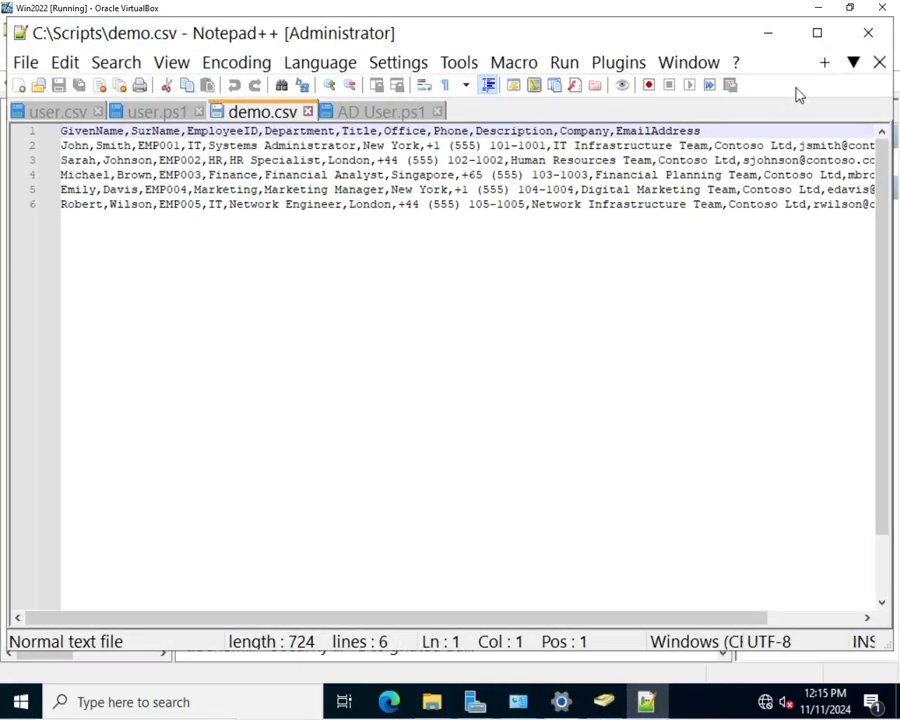
click(768, 33)
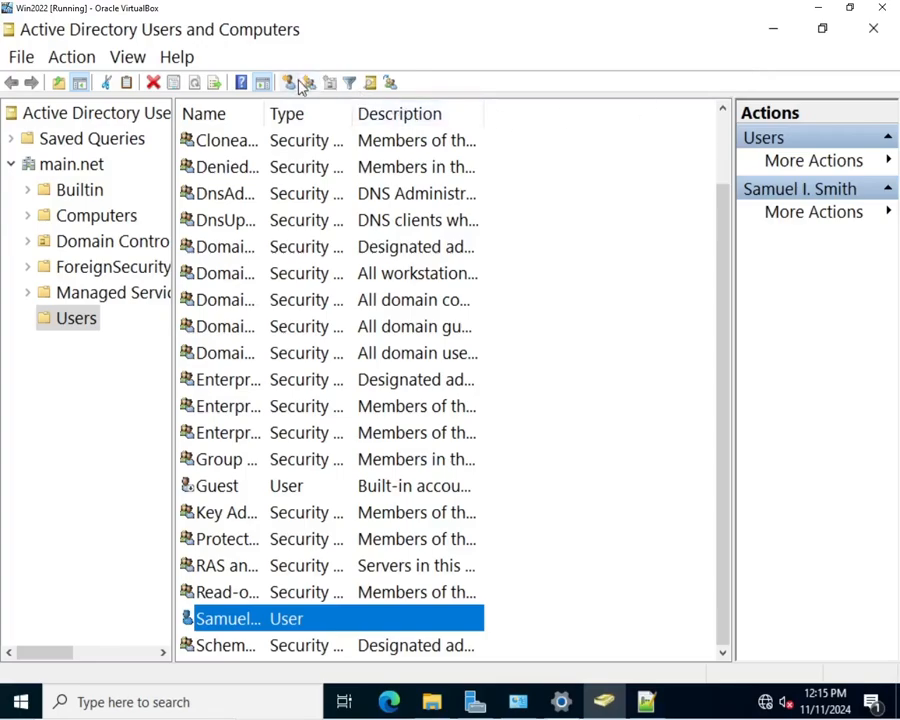
Step: Use Find to search for the HR employee's name, which returns 0 items
click(369, 85)
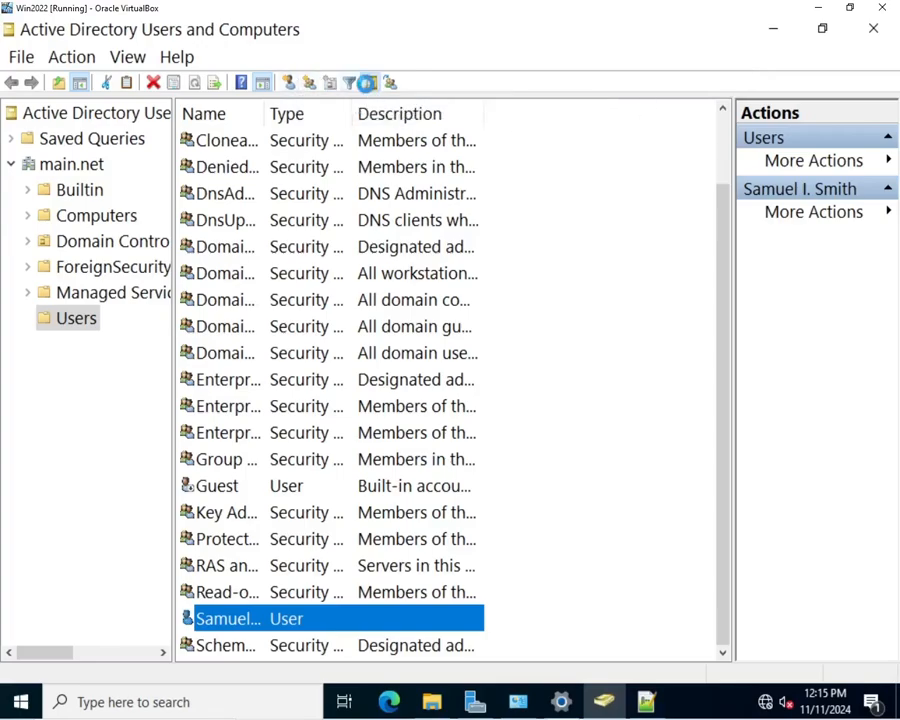
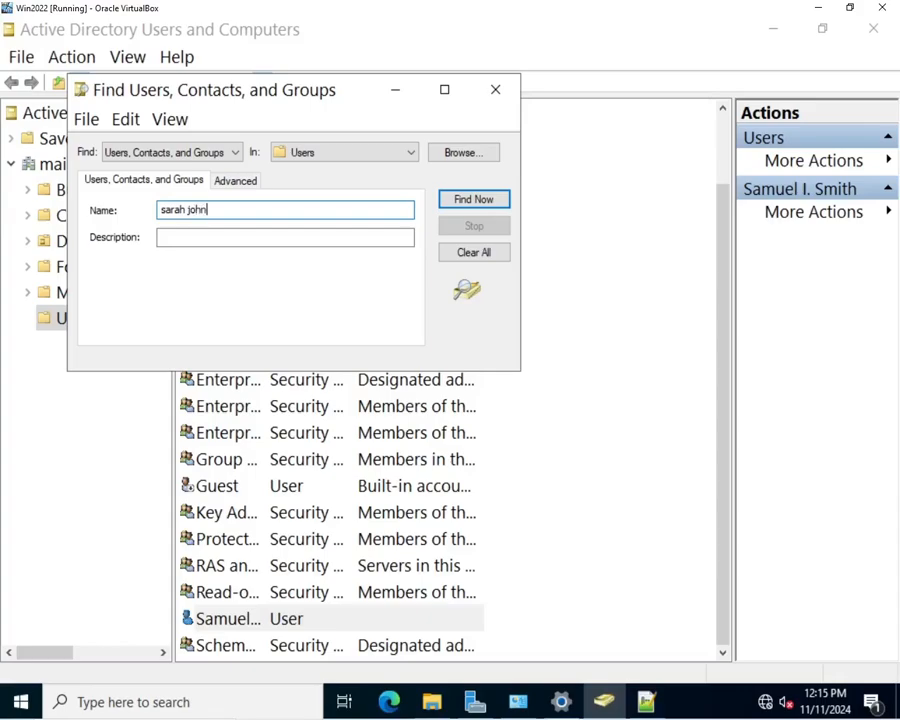
click(459, 205)
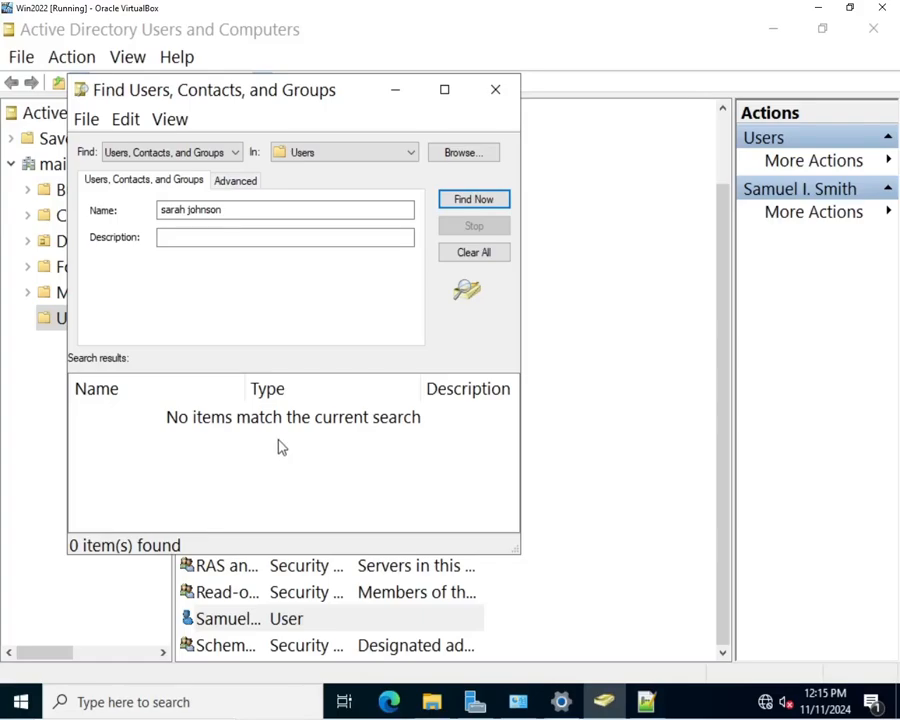
click(492, 92)
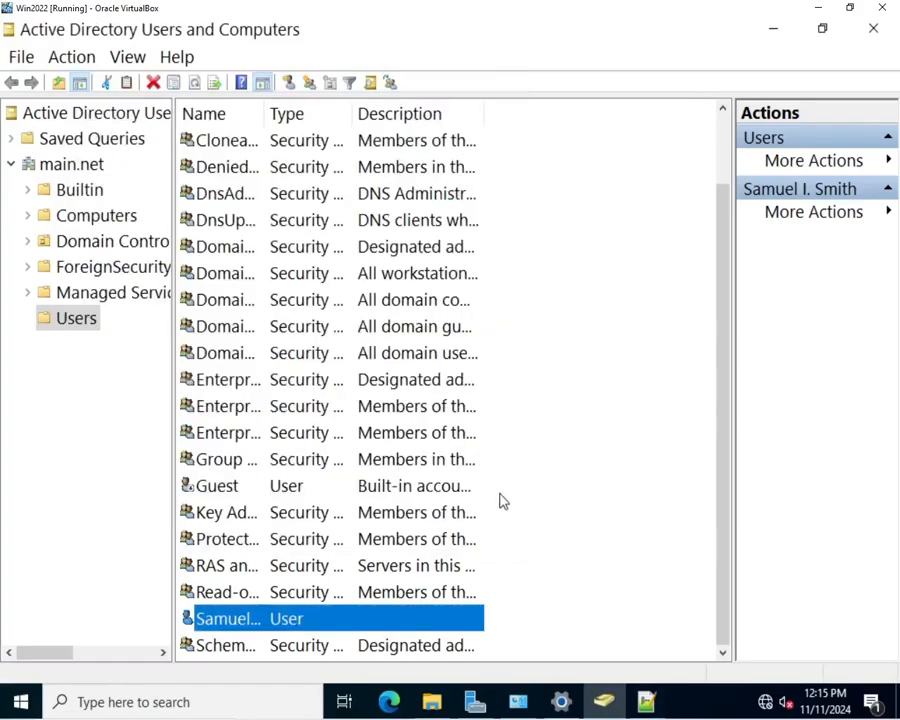
click(105, 703)
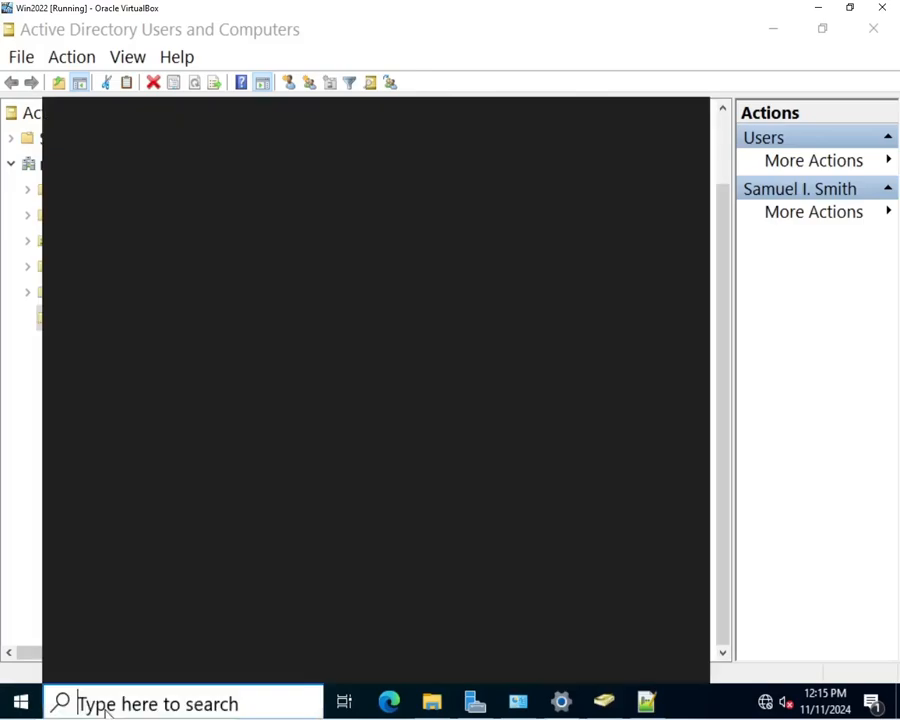
Step: Launch Windows PowerShell ISE via a 'powersh' search and minimize the Scripts folder window
text(powersh)
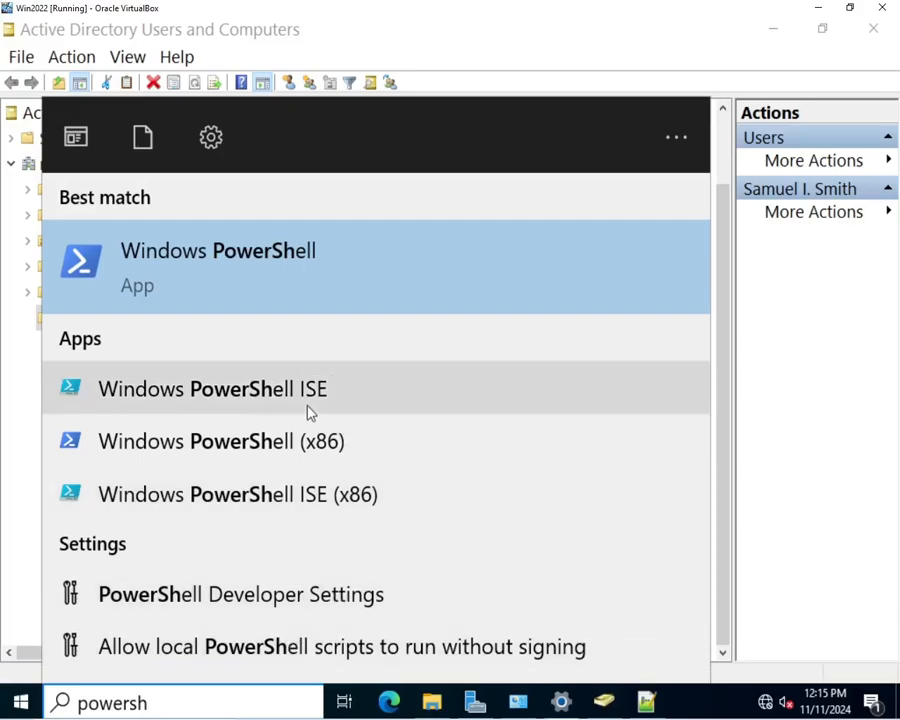
click(311, 412)
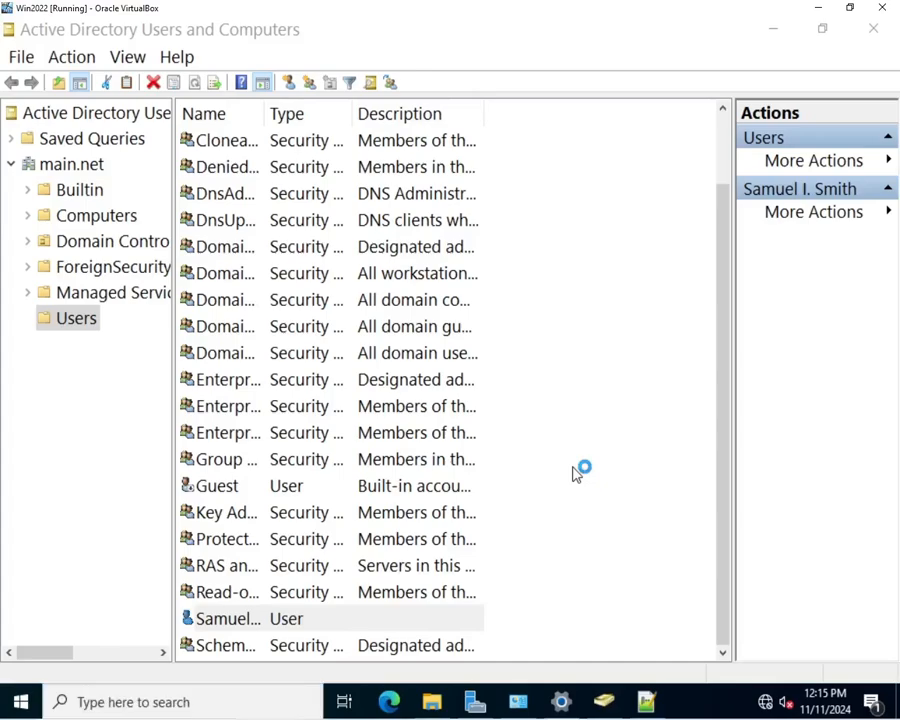
click(432, 702)
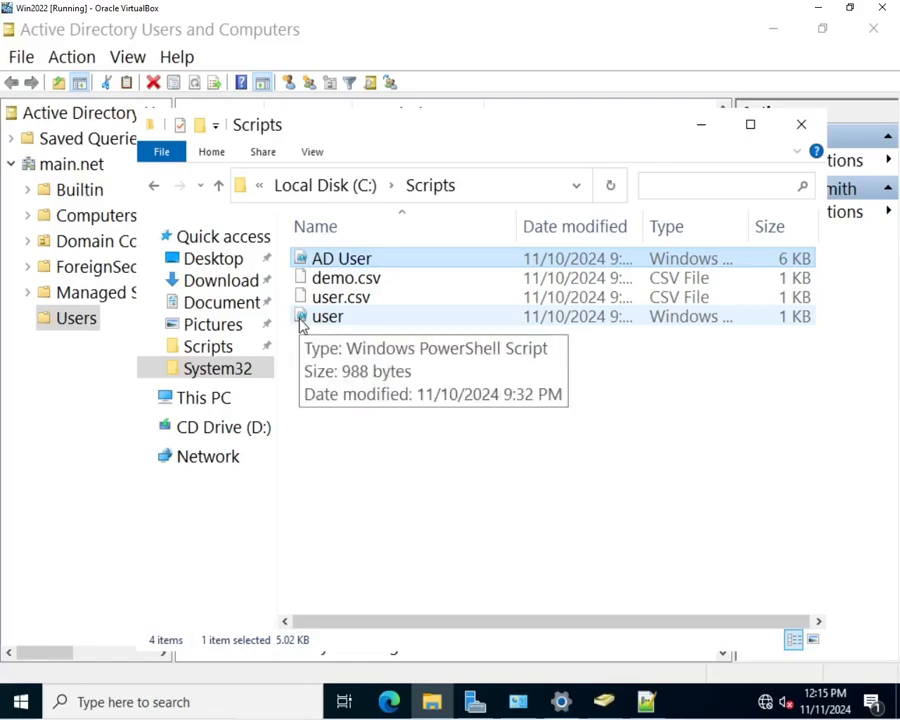
click(702, 128)
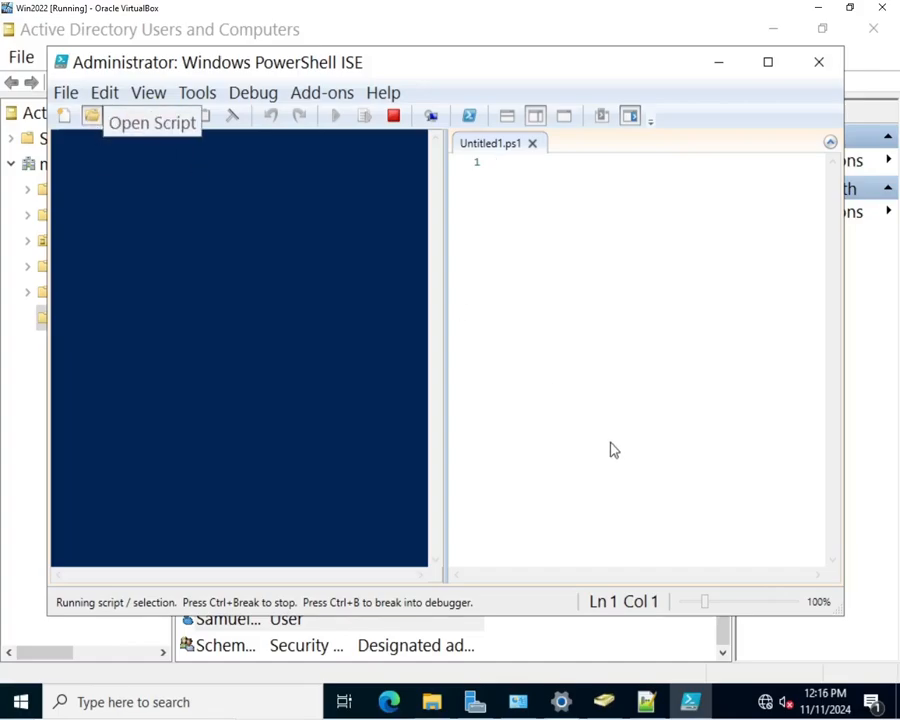
Step: Load AD User.ps1 from the Scripts folder into PowerShell ISE and run it
click(90, 116)
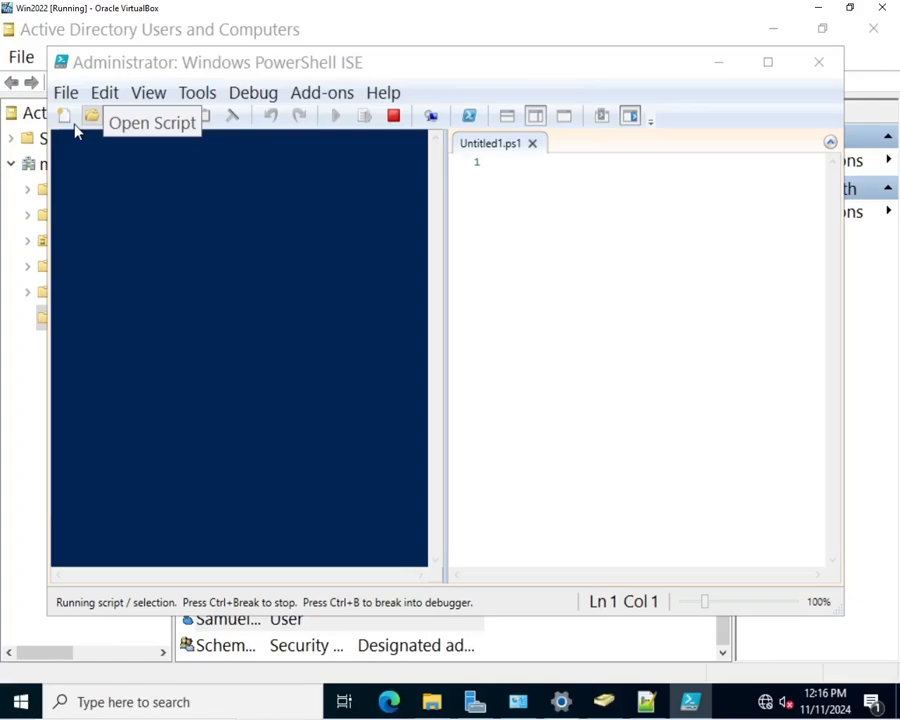
click(262, 238)
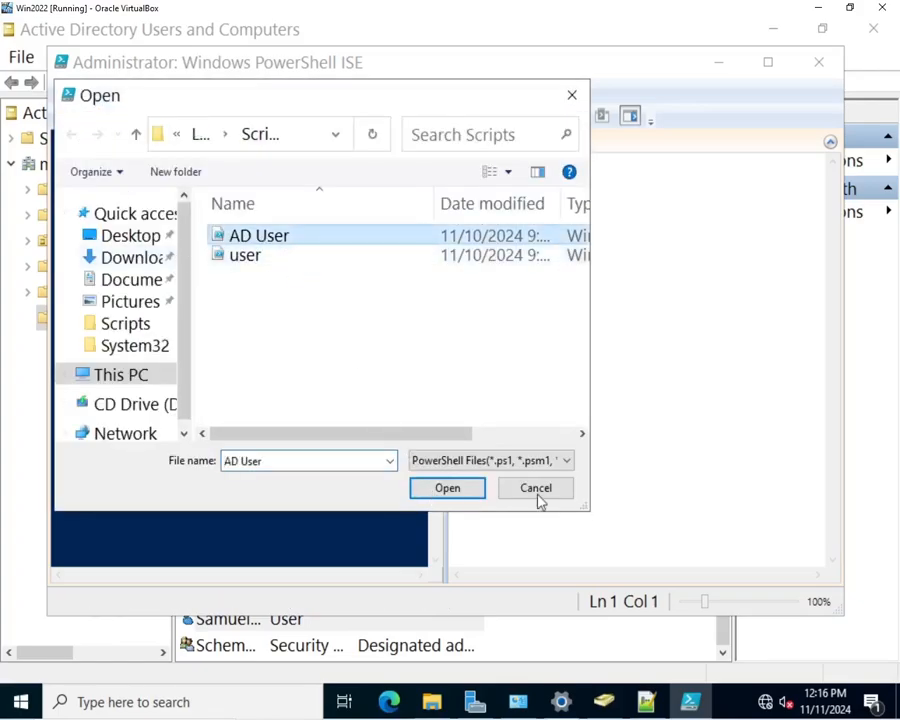
click(463, 493)
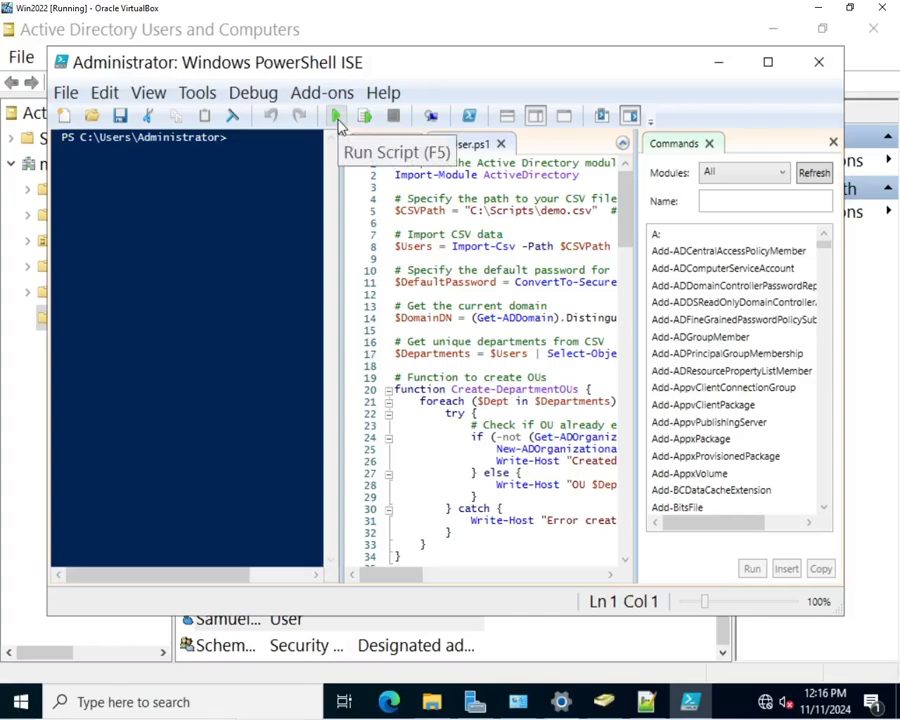
click(338, 118)
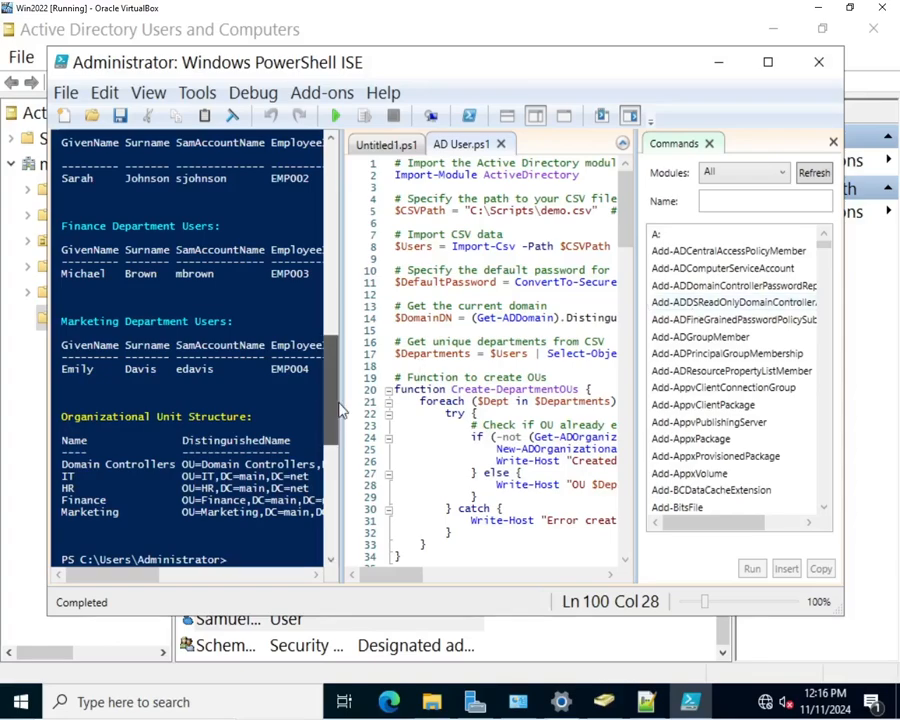
Step: Review the script output for the created OUs and users, then switch back to demo.csv in Notepad++
scroll(337, 320, up, 1)
drag(337, 320, 345, 215)
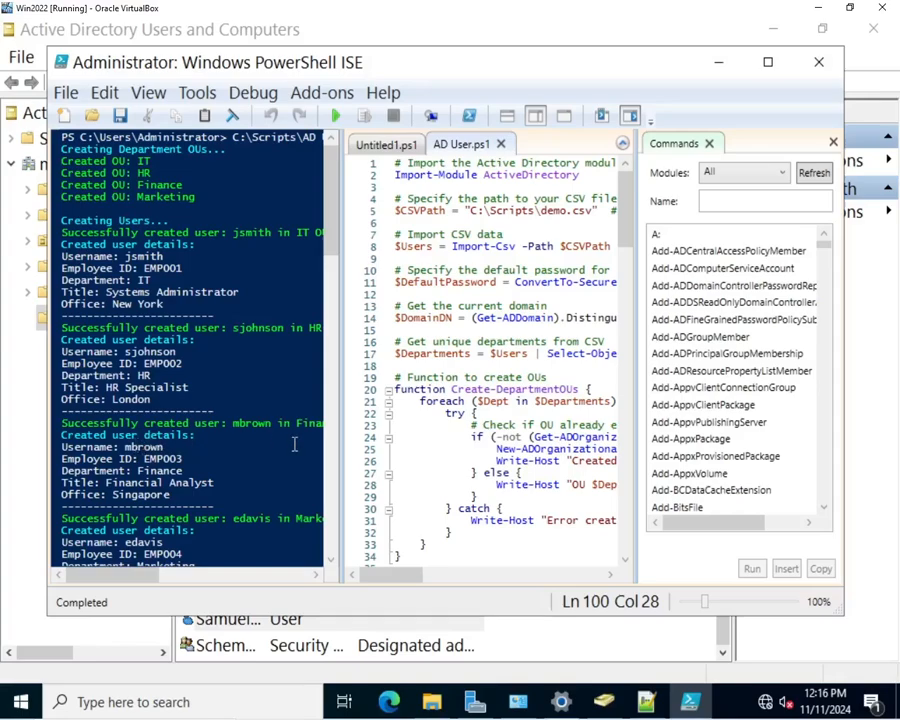
scroll(243, 439, down, 1)
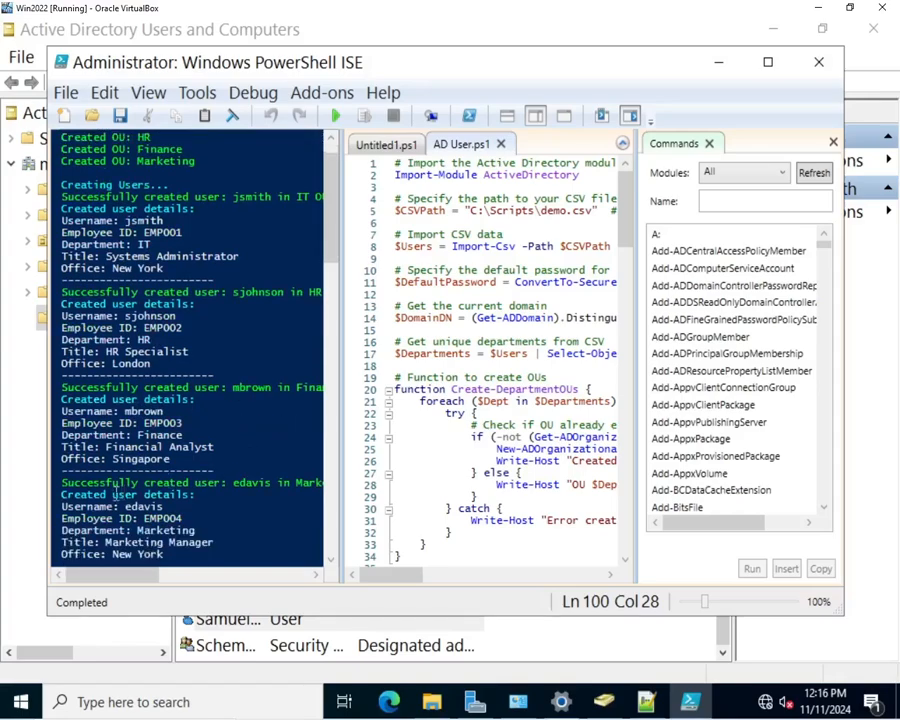
scroll(262, 511, down, 1)
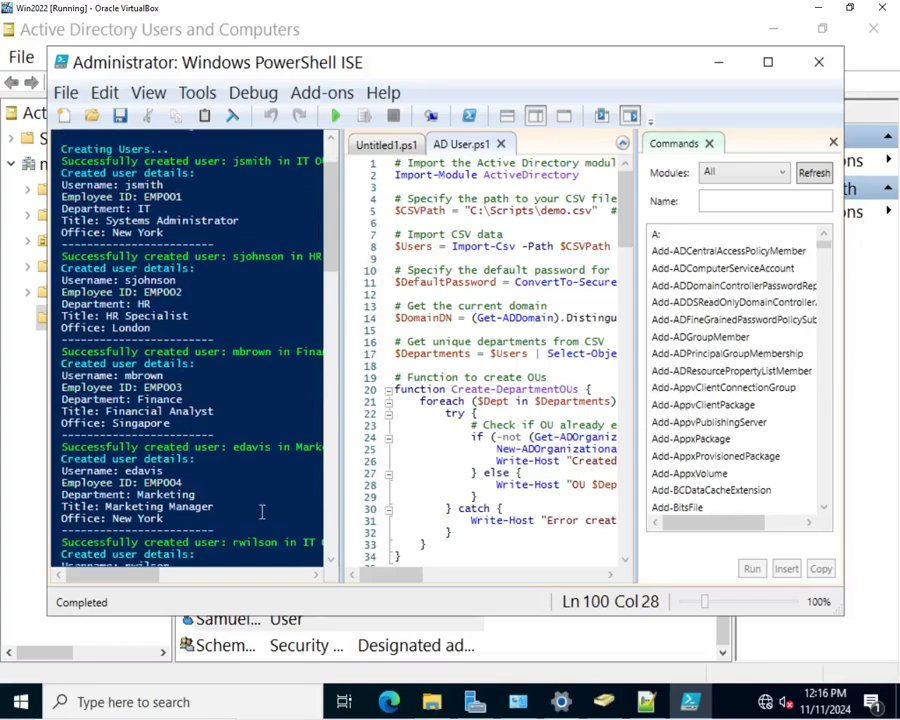
scroll(262, 511, down, 1)
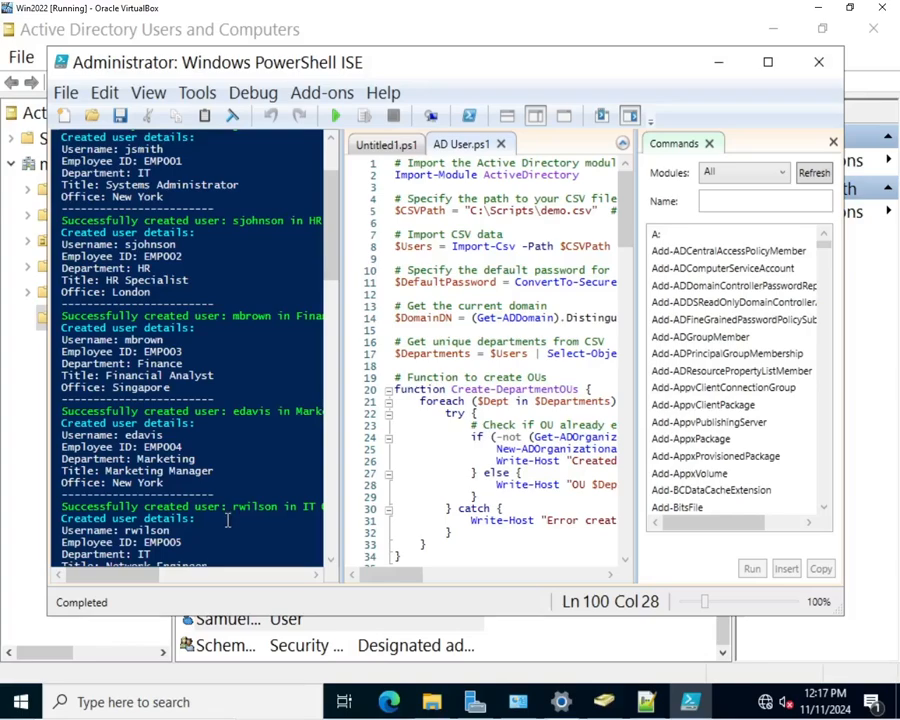
click(645, 703)
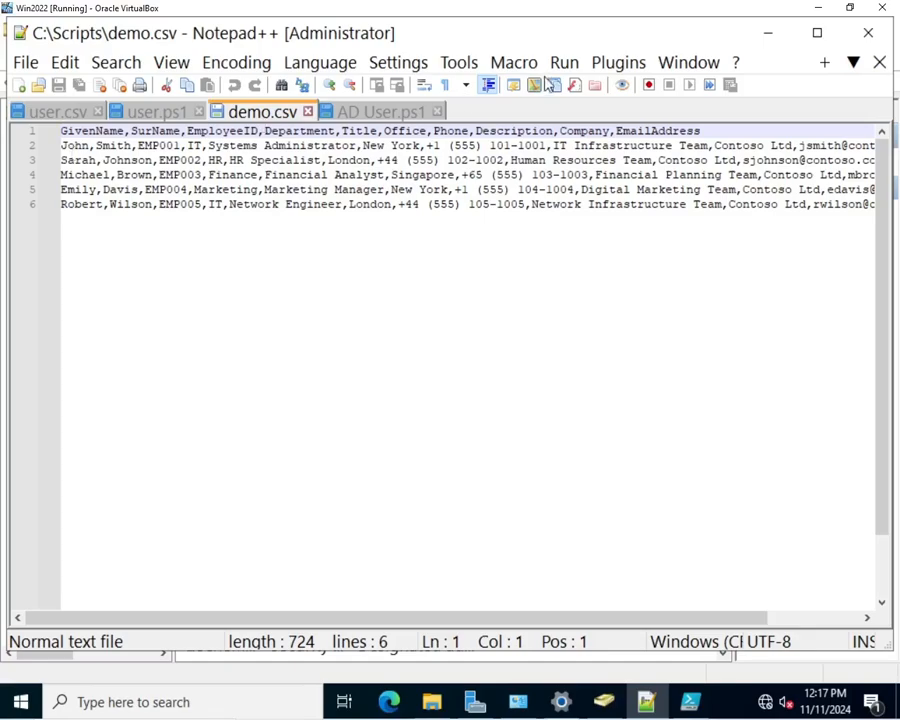
Step: Minimize Notepad++ and PowerShell ISE, browse Managed Service Accounts and Users, then close ADUC
click(768, 38)
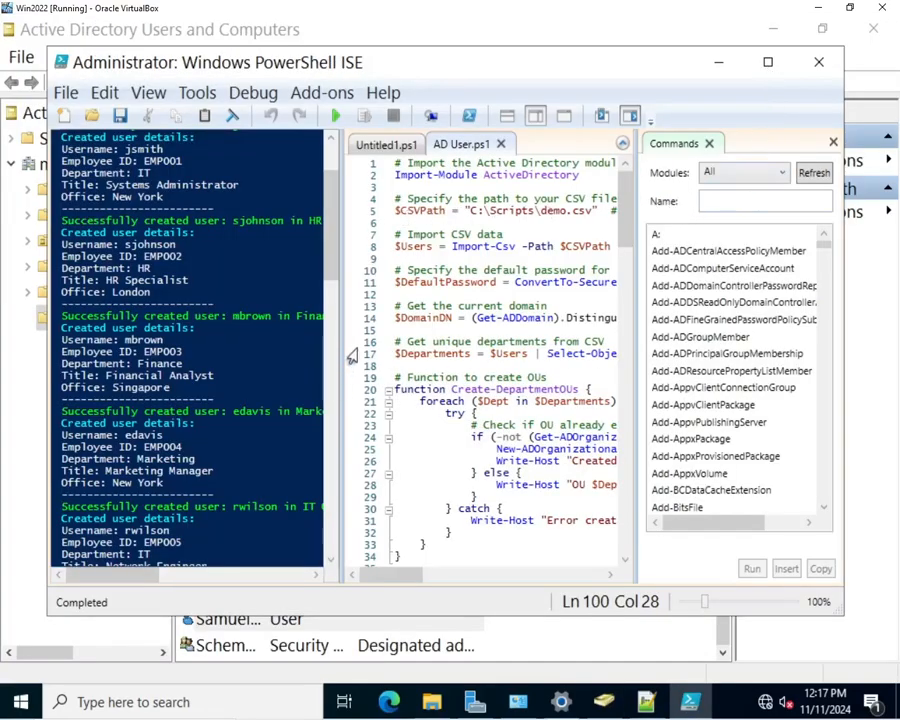
click(768, 62)
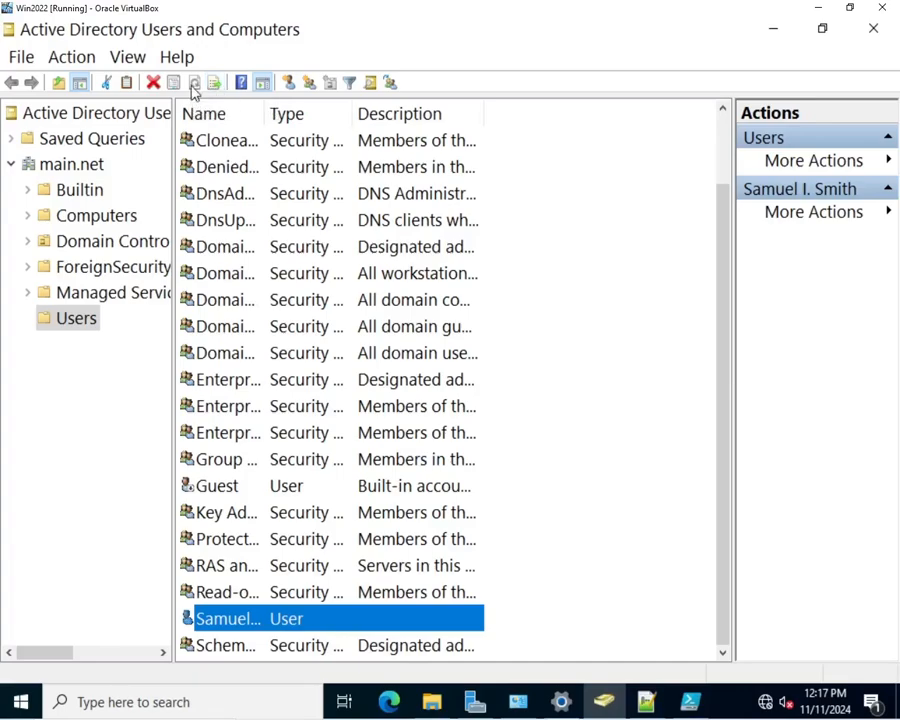
click(30, 298)
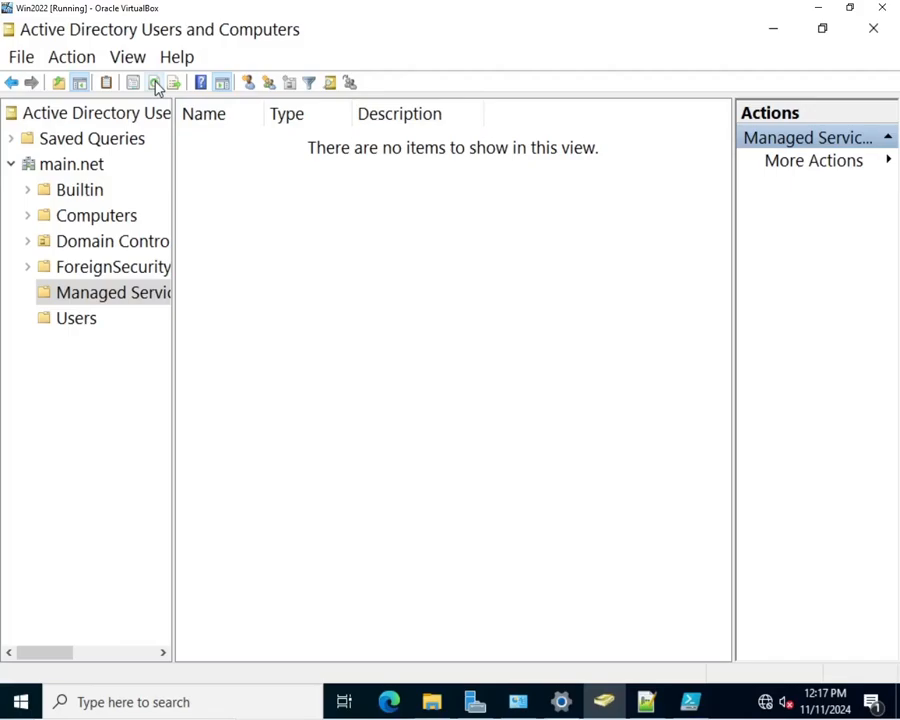
click(13, 85)
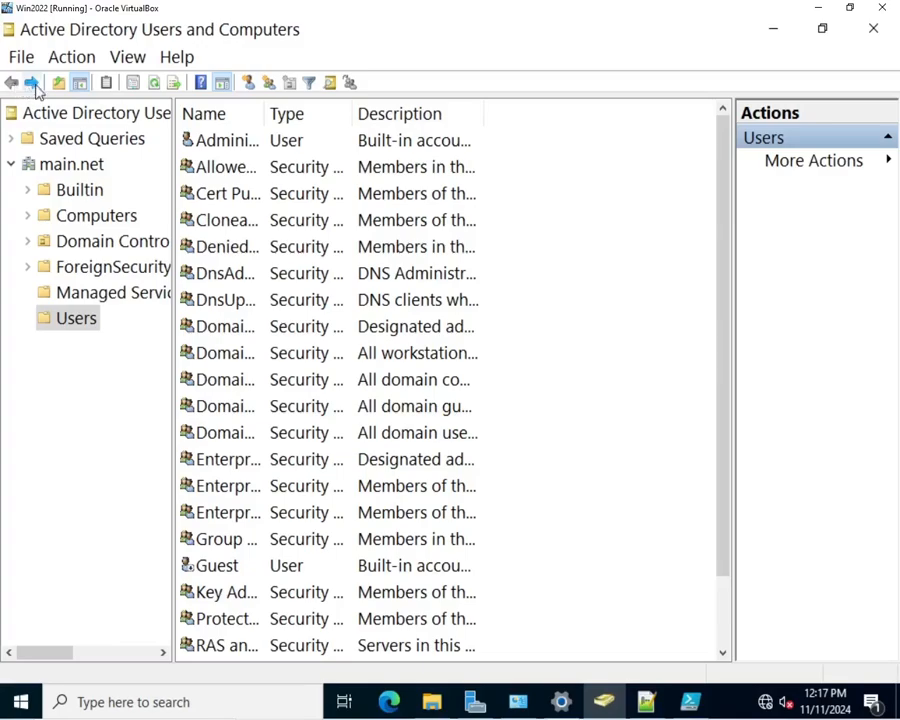
click(33, 84)
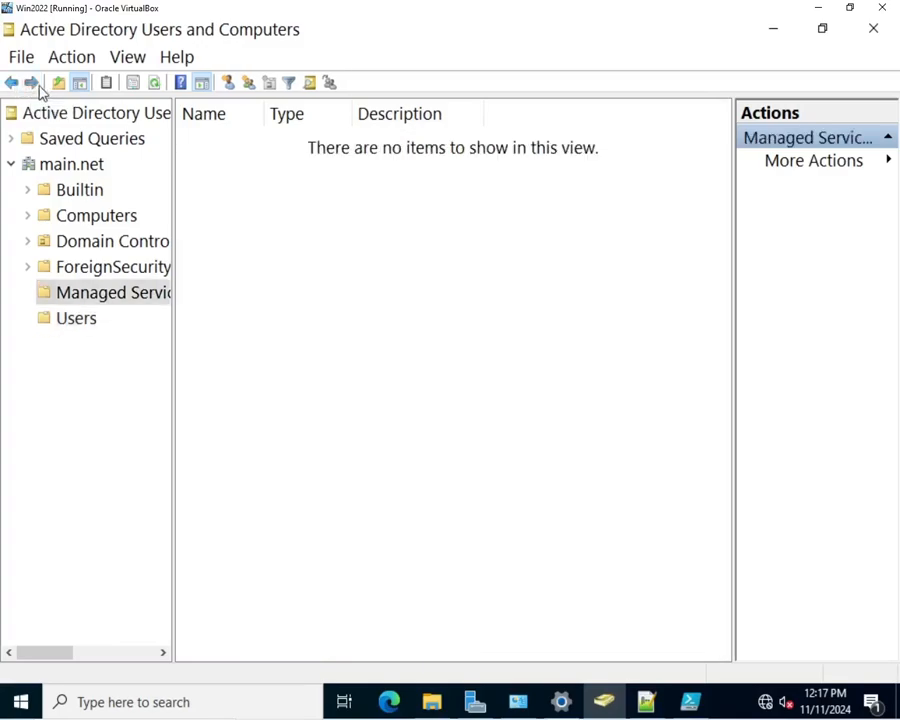
click(873, 29)
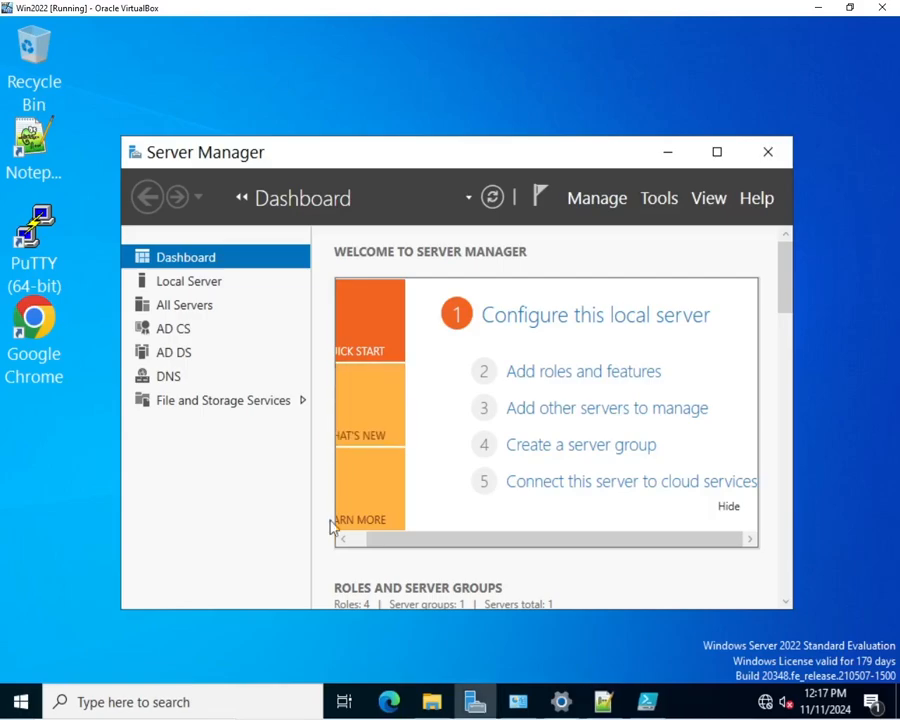
Step: Reopen ADUC from Windows search and view the users in the Finance, HR, IT and Marketing OUs
click(175, 706)
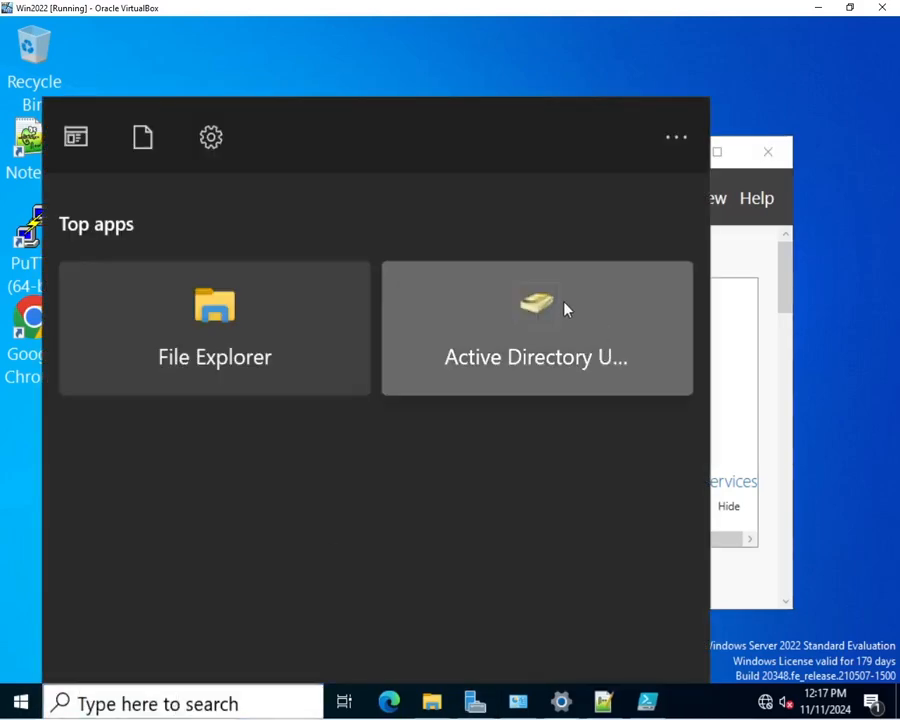
click(565, 308)
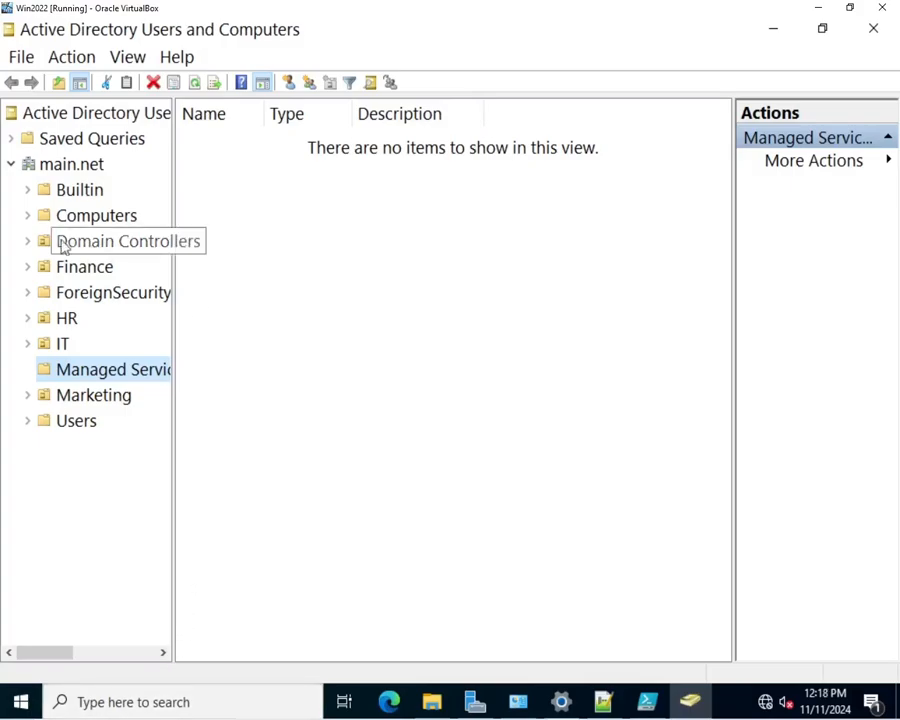
click(108, 272)
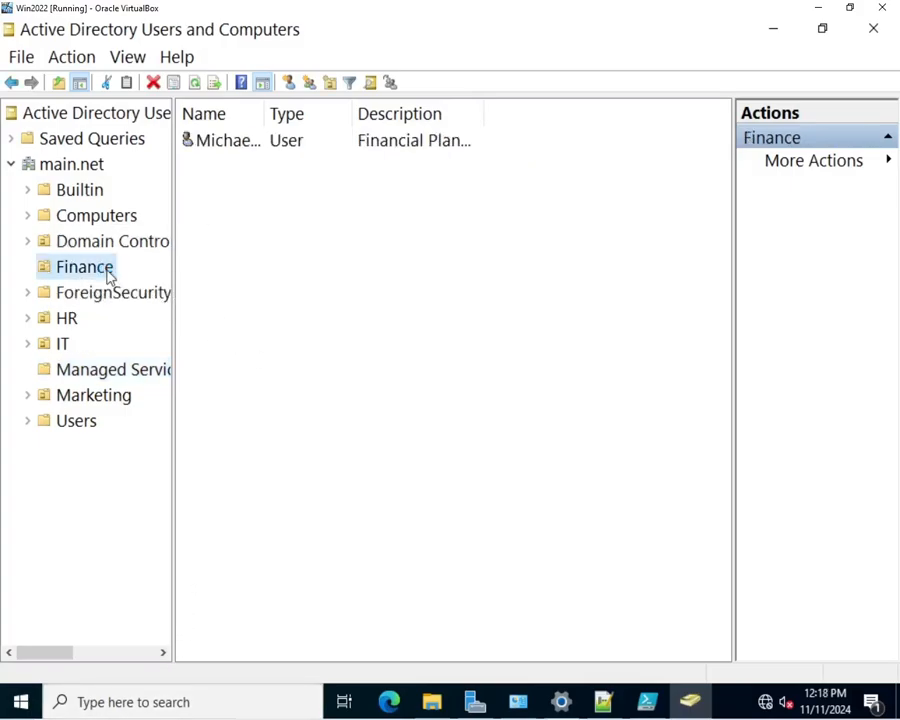
click(69, 327)
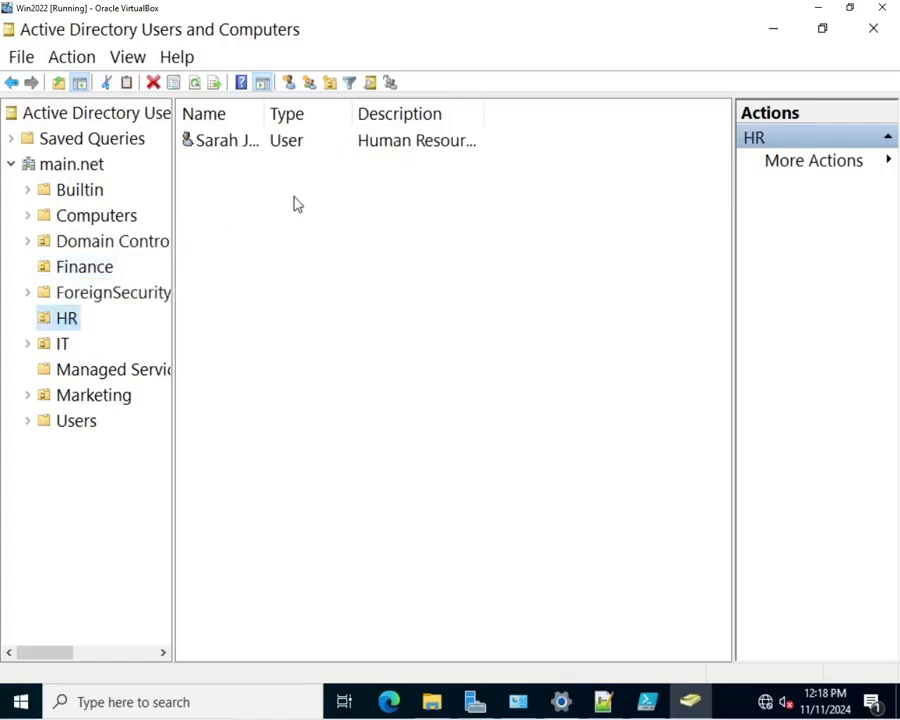
click(48, 344)
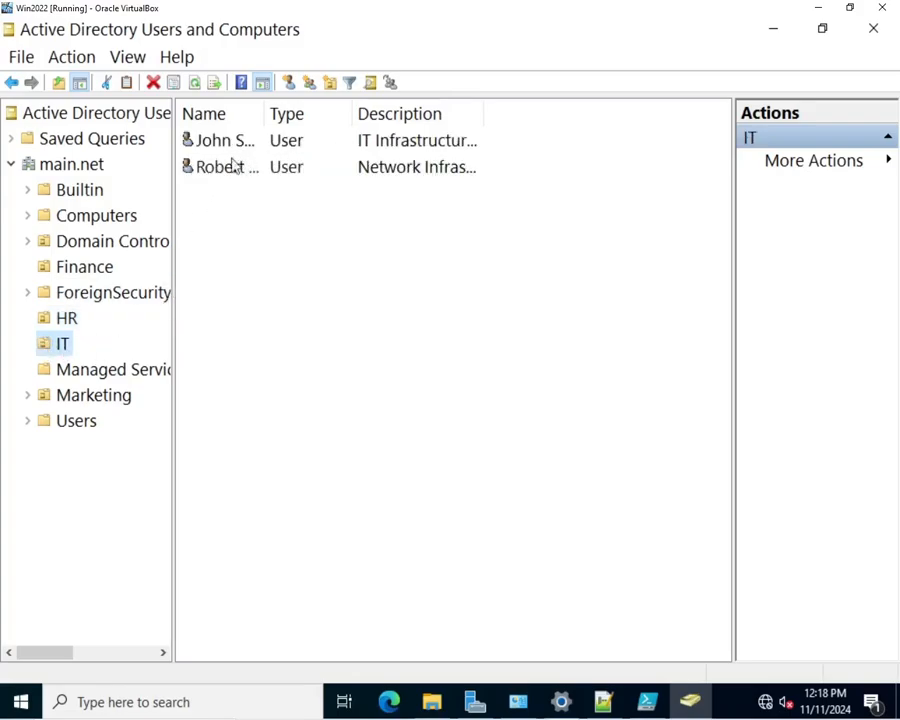
click(103, 403)
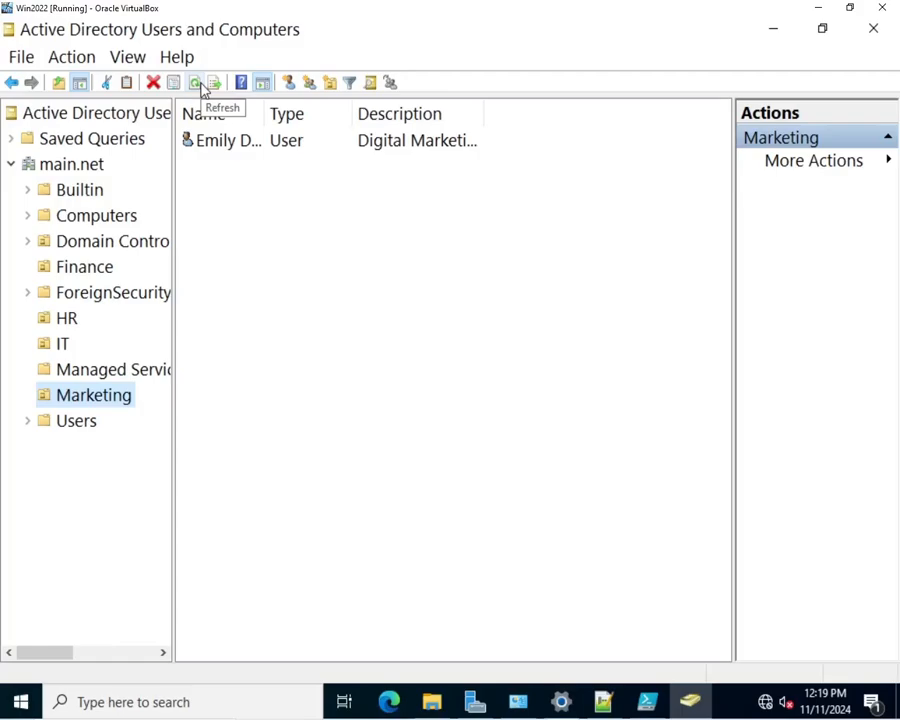
Step: Open Find Users, Contacts, and Groups and search Marketing for the user's full name
click(370, 83)
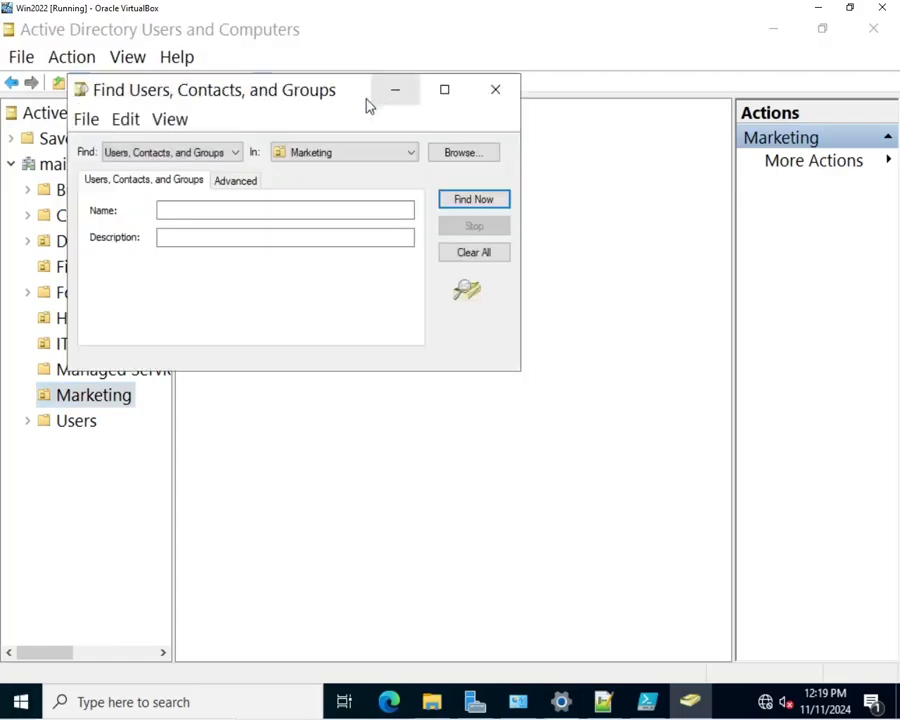
click(602, 703)
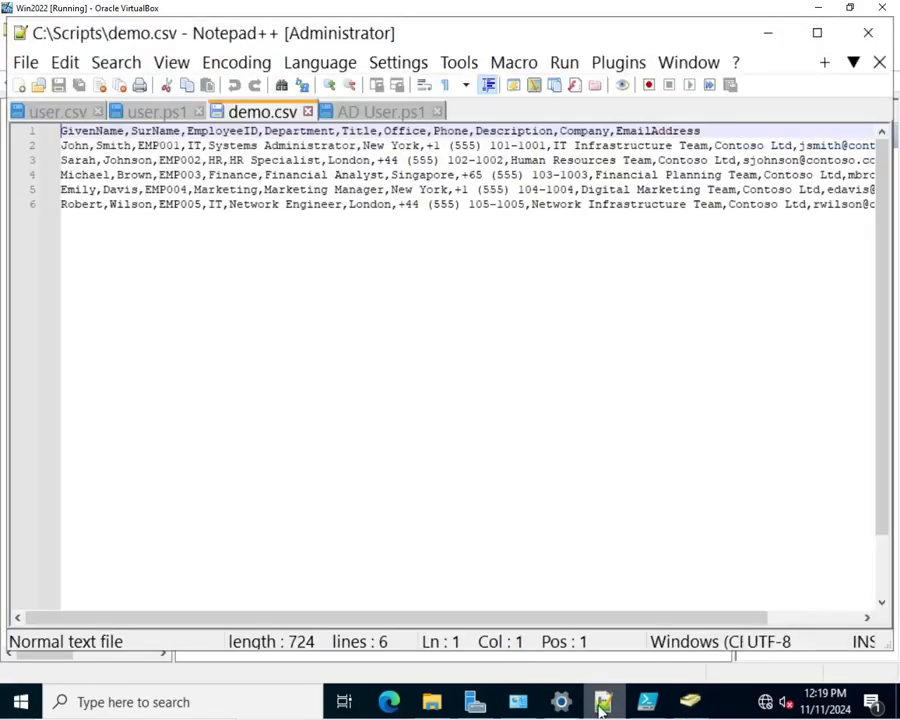
click(601, 703)
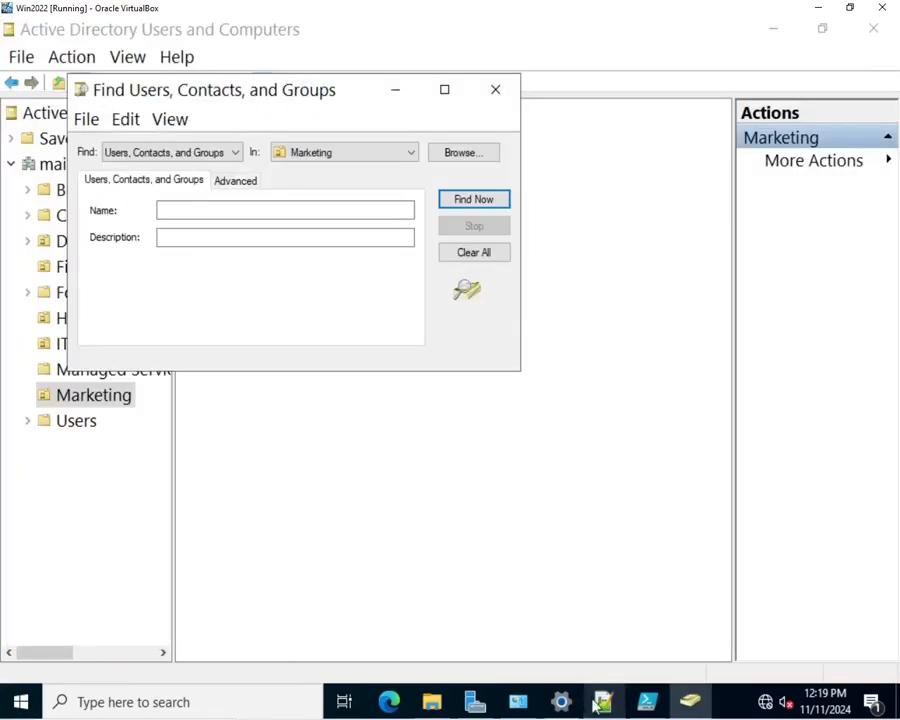
click(237, 204)
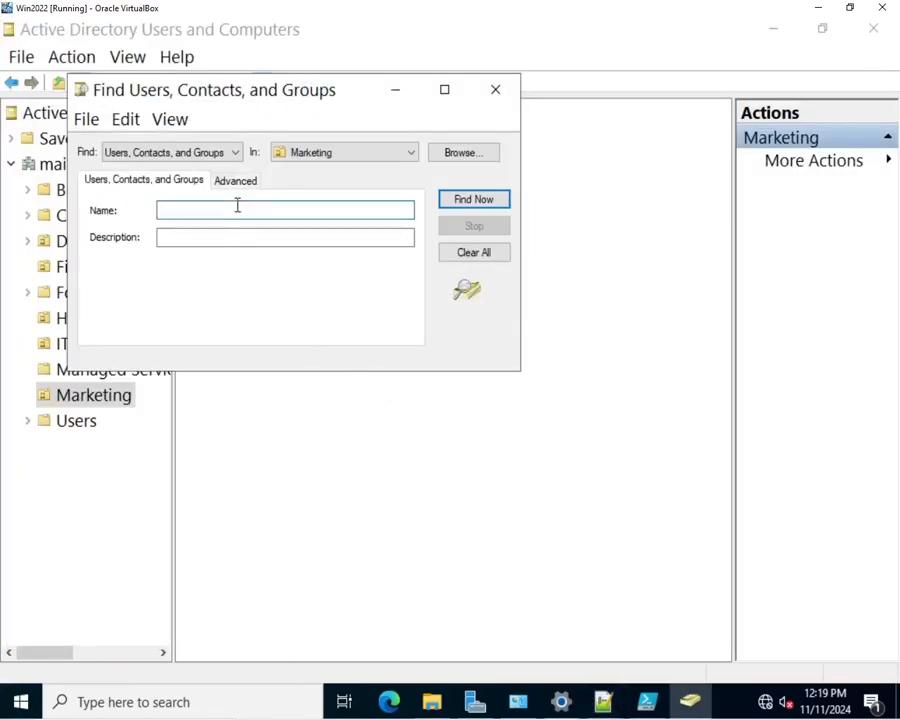
click(472, 199)
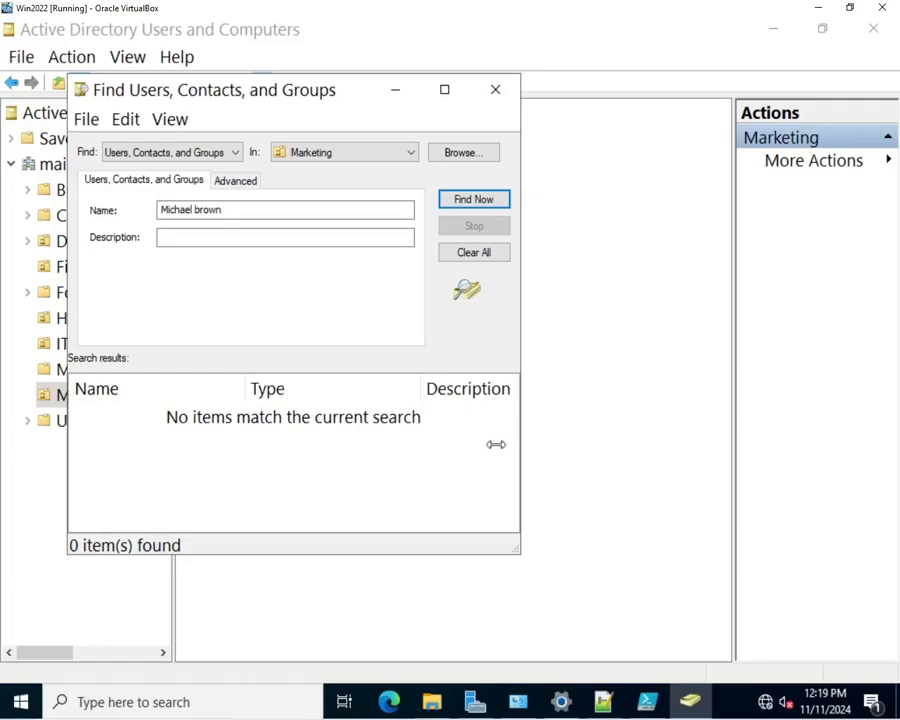
Step: Replace the name criterion with the first name only, then clear the search
click(239, 210)
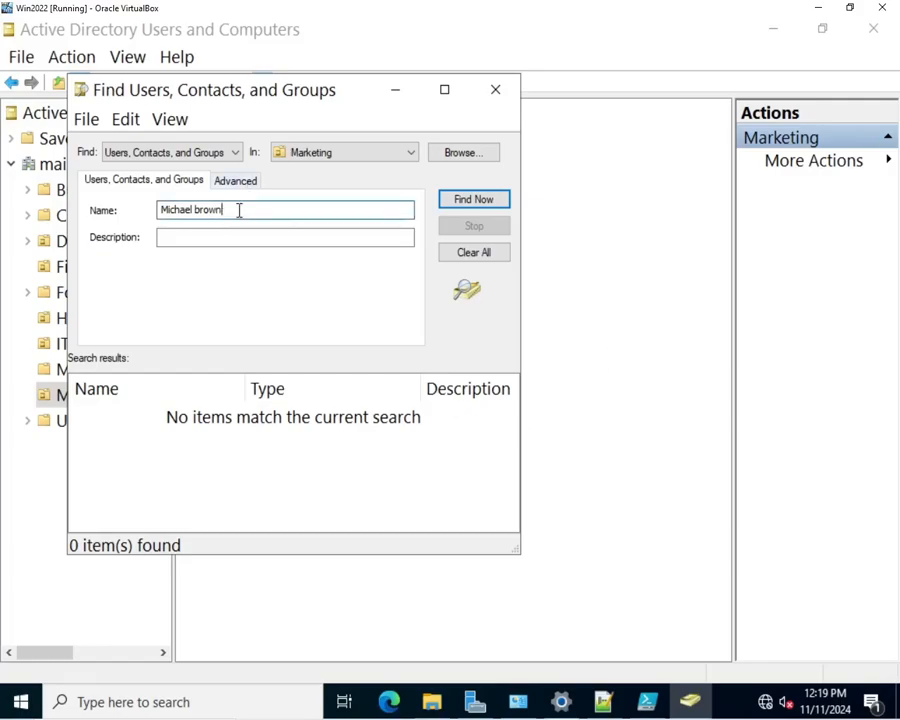
drag(239, 210, 97, 206)
text(Michael)
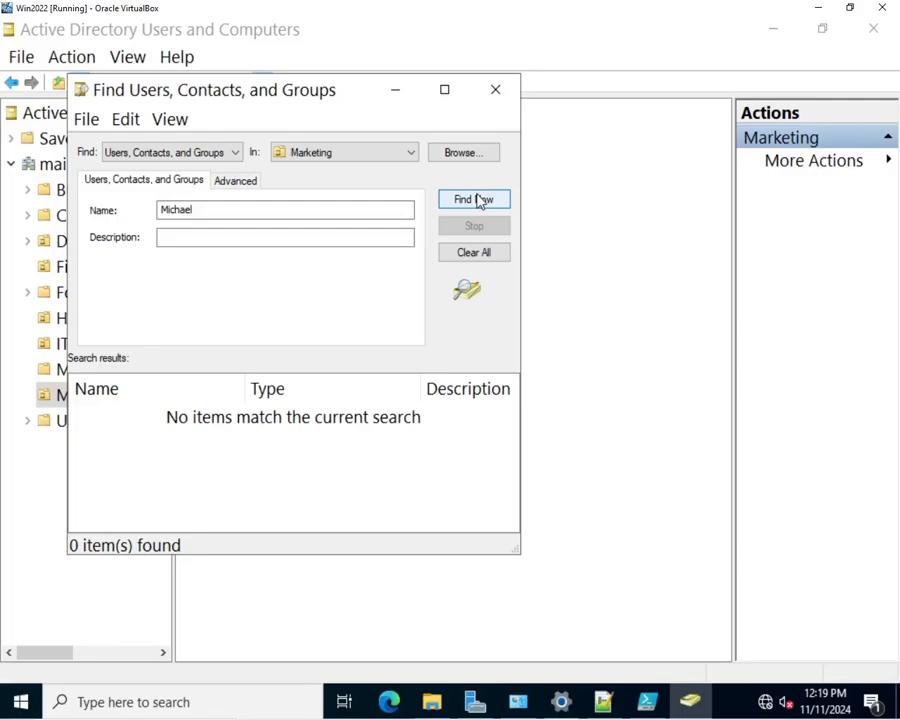
click(474, 253)
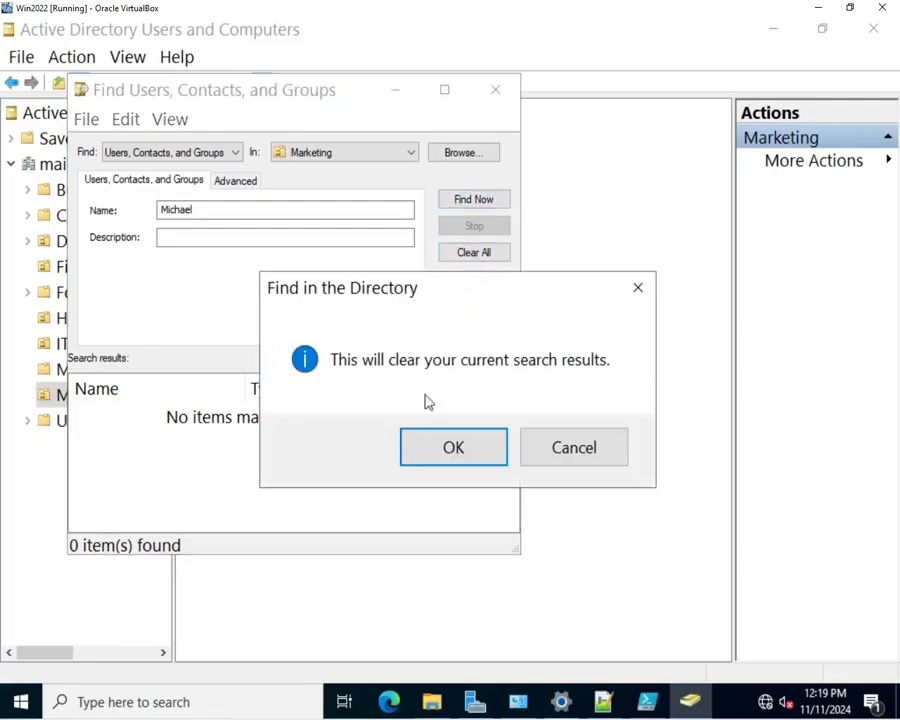
click(432, 455)
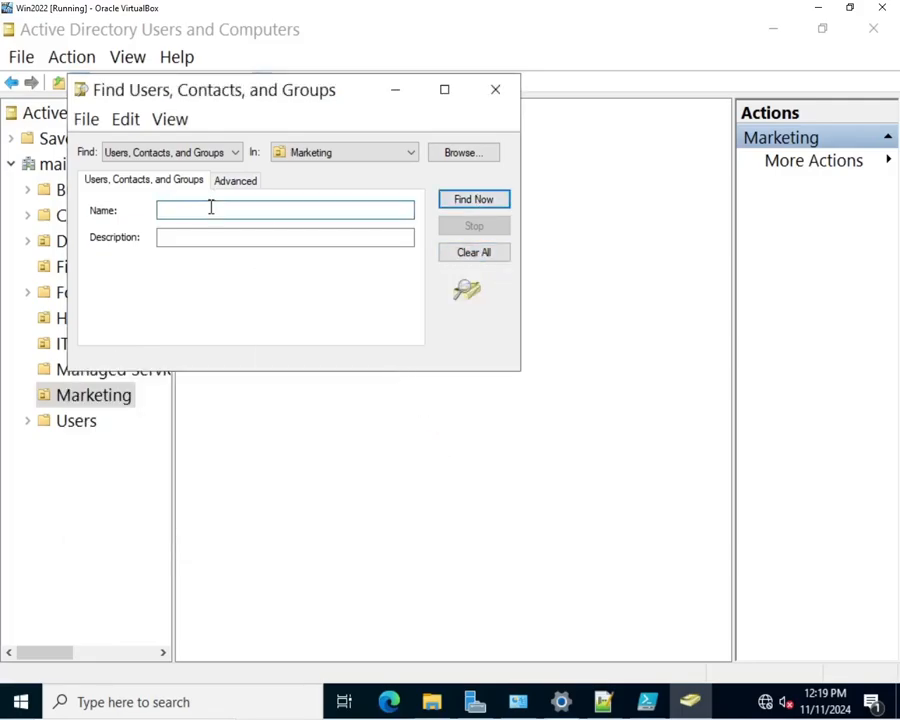
Step: Search Marketing by the user's surname alone, which returns nothing, and clear the search
text(brown)
click(493, 203)
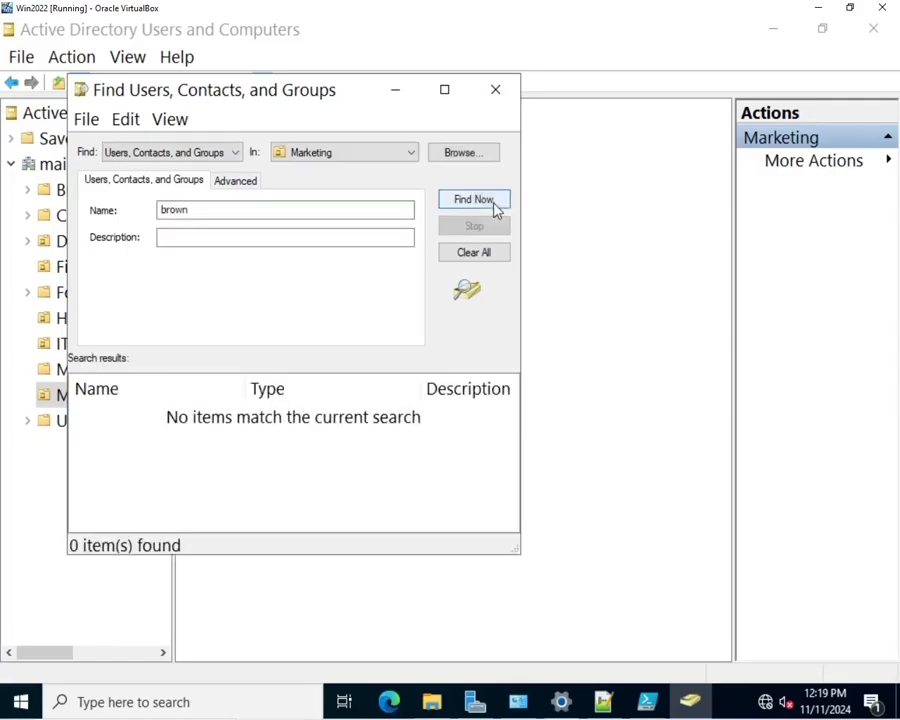
click(480, 258)
click(462, 462)
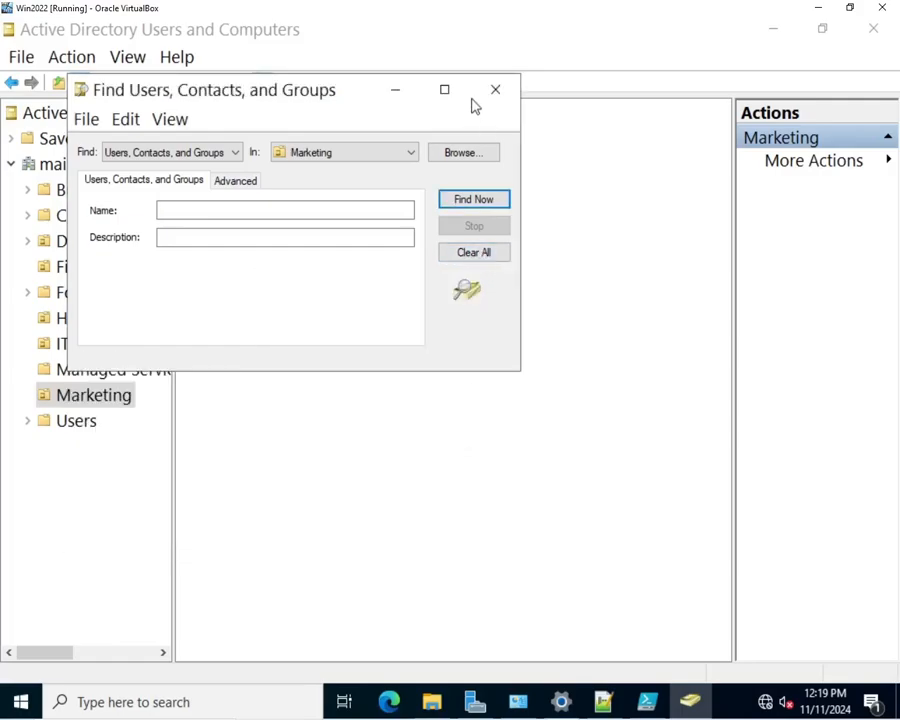
click(410, 155)
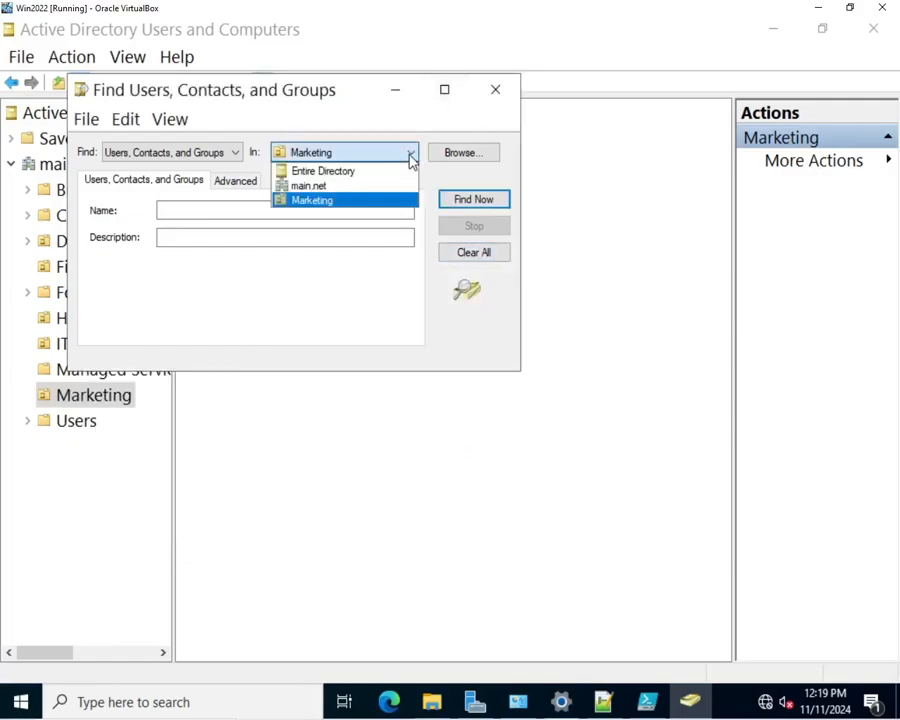
Step: Widen the search to Entire Directory, search by first name, and select the Financial Planning Team user
click(356, 172)
click(252, 210)
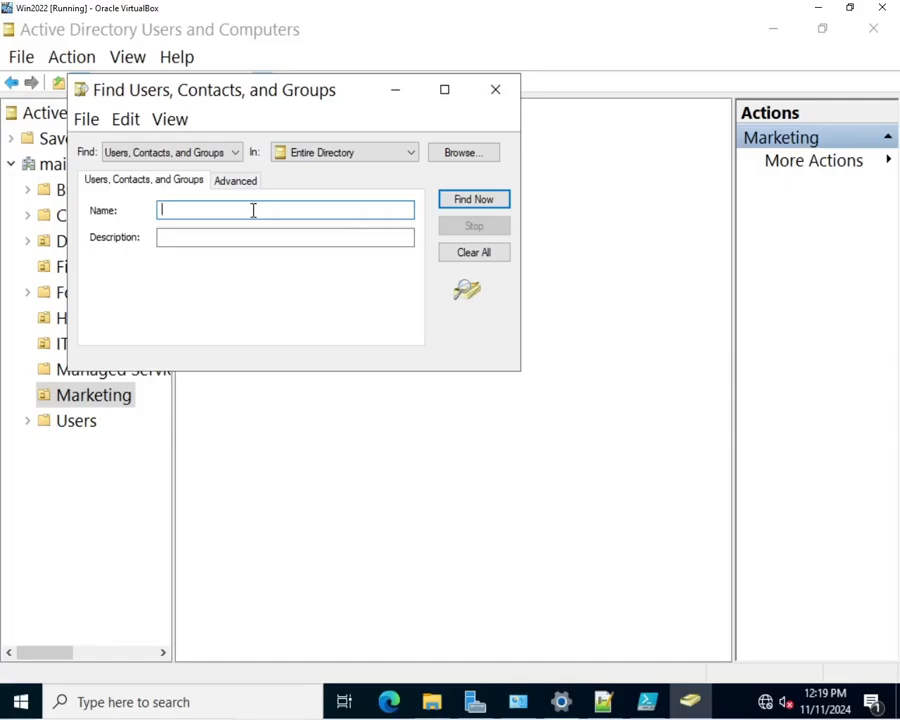
text(michael)
click(468, 202)
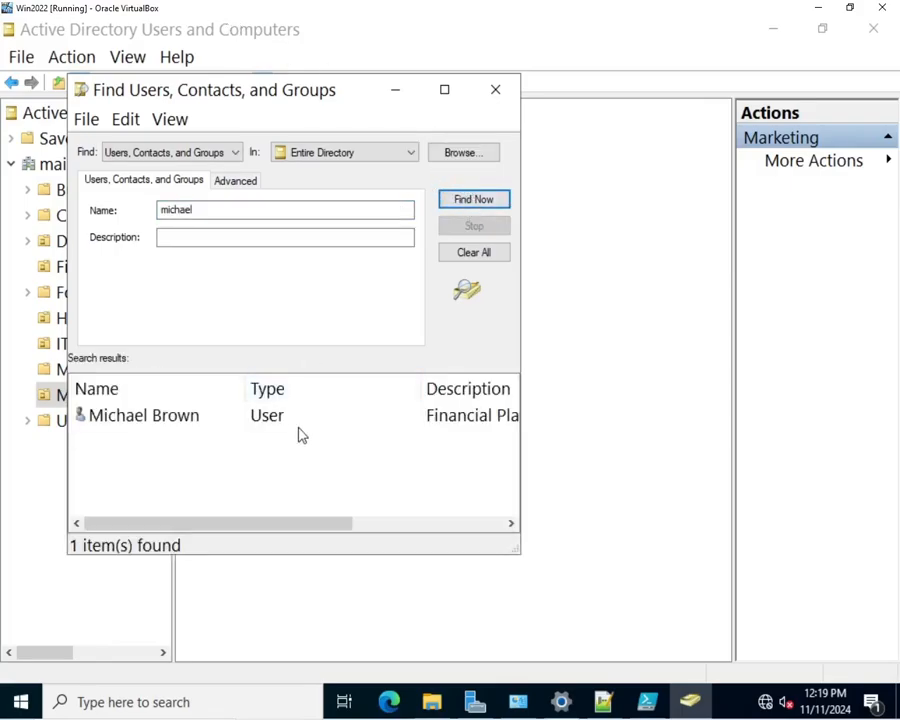
click(413, 155)
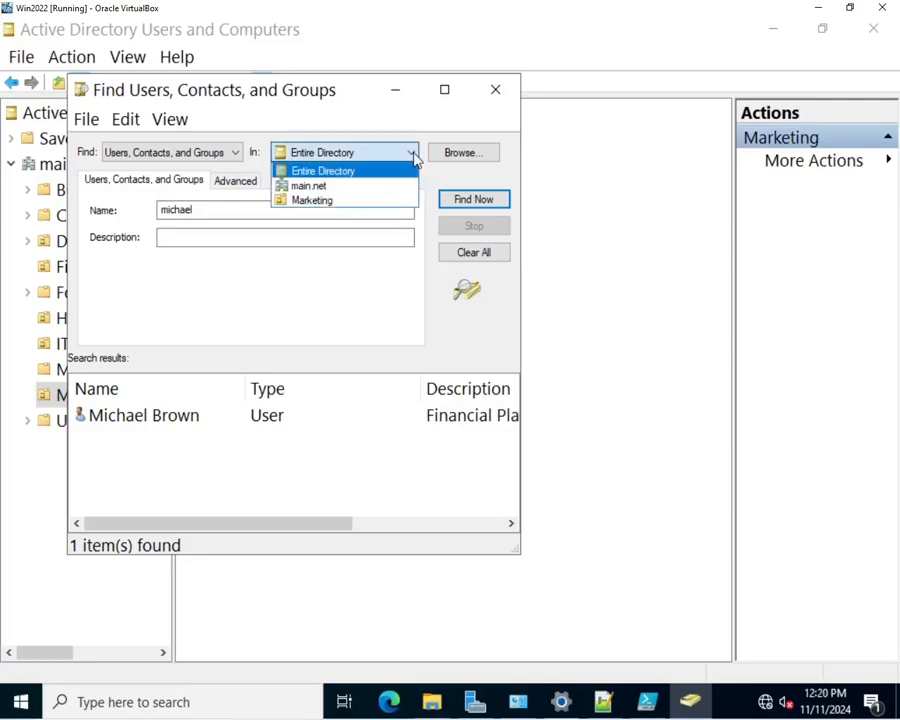
click(336, 157)
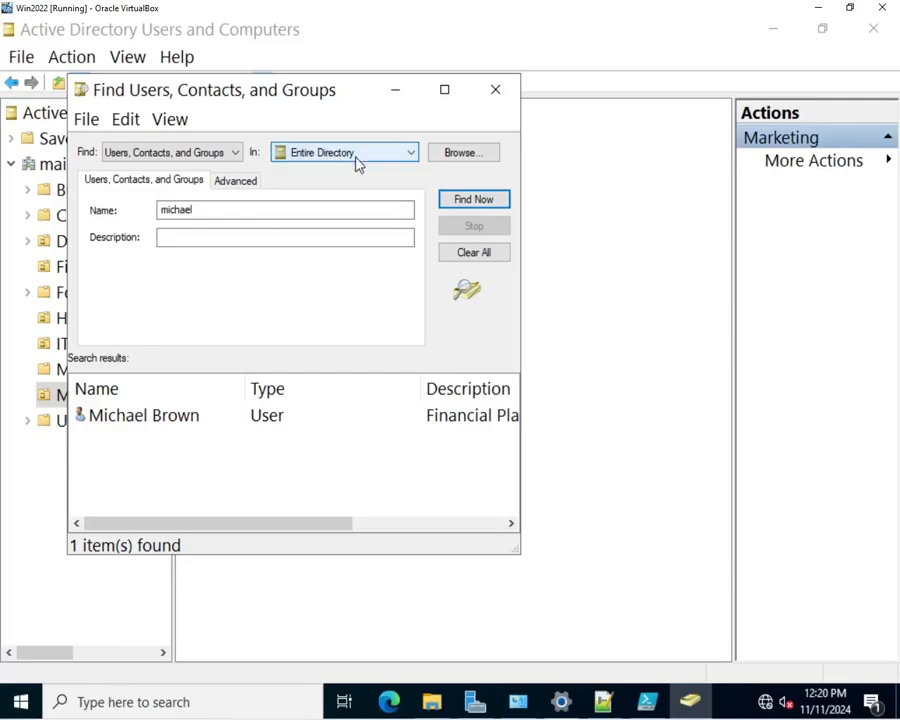
drag(295, 524, 78, 492)
click(124, 418)
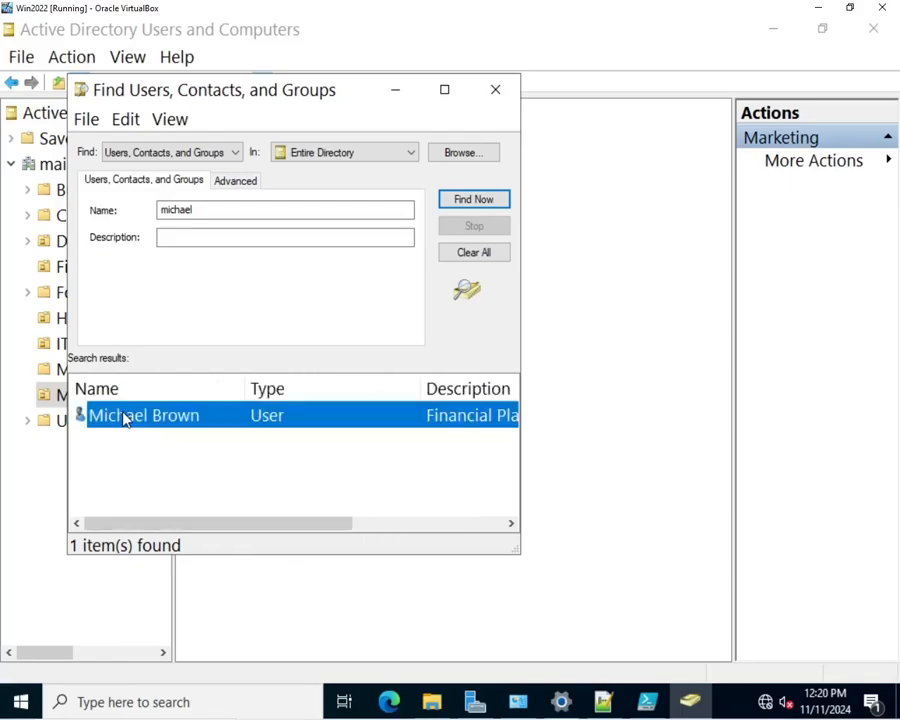
double_click(124, 416)
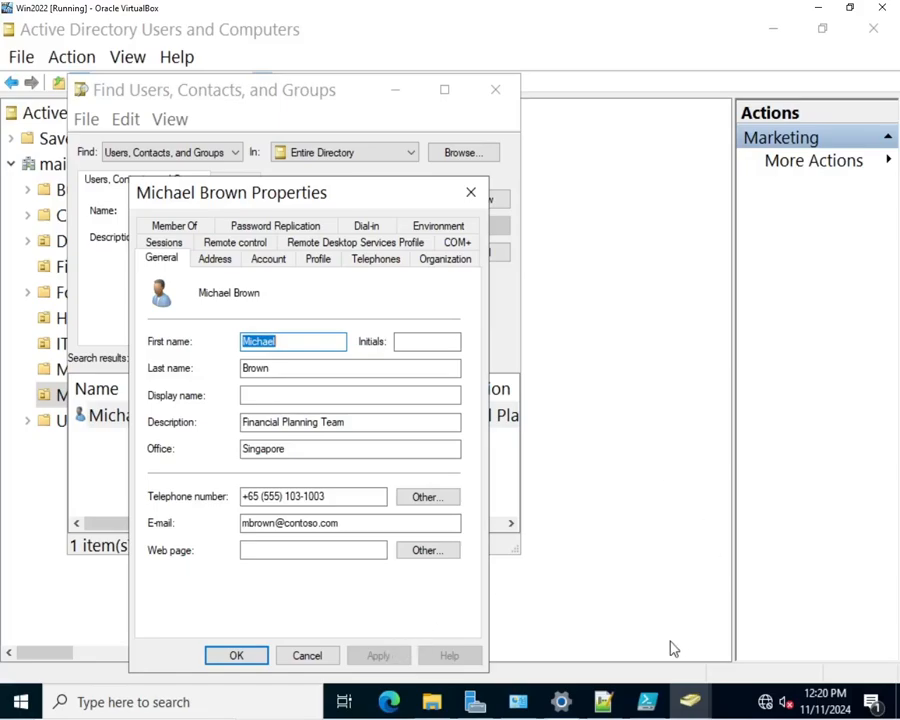
click(603, 700)
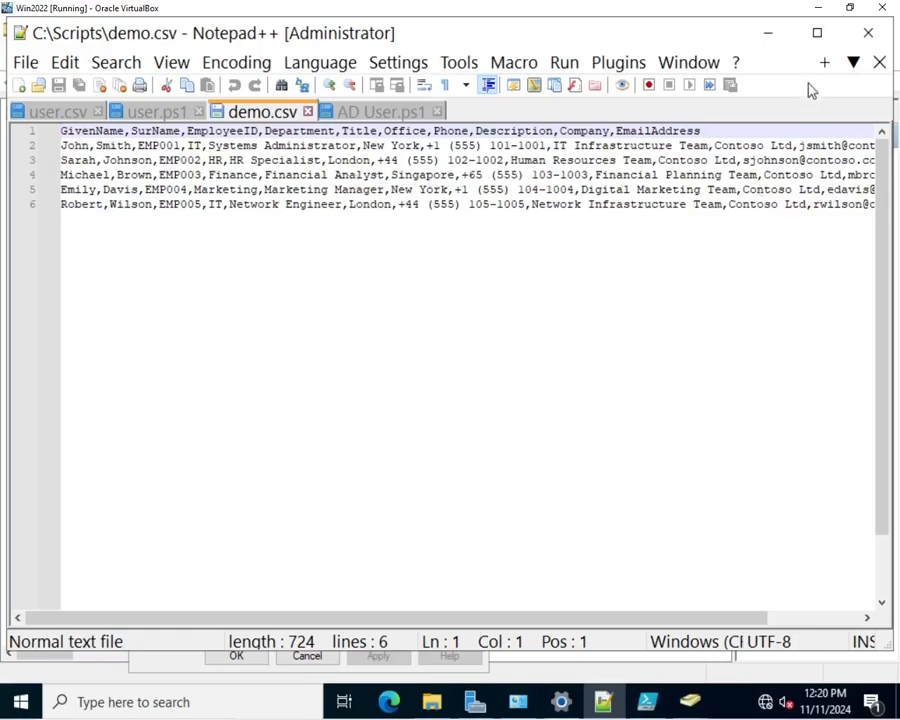
click(767, 34)
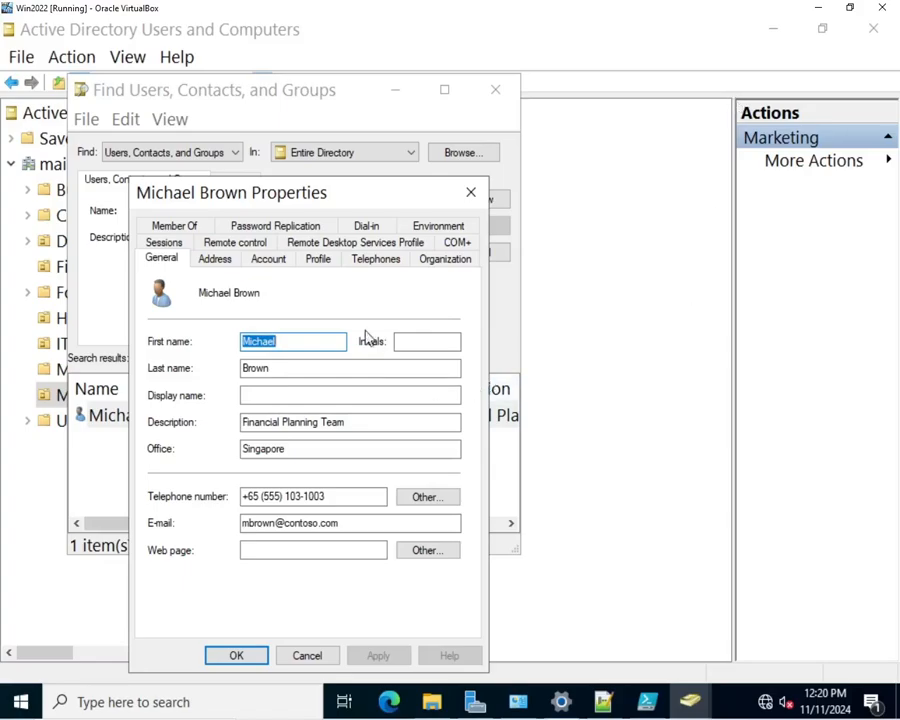
click(376, 262)
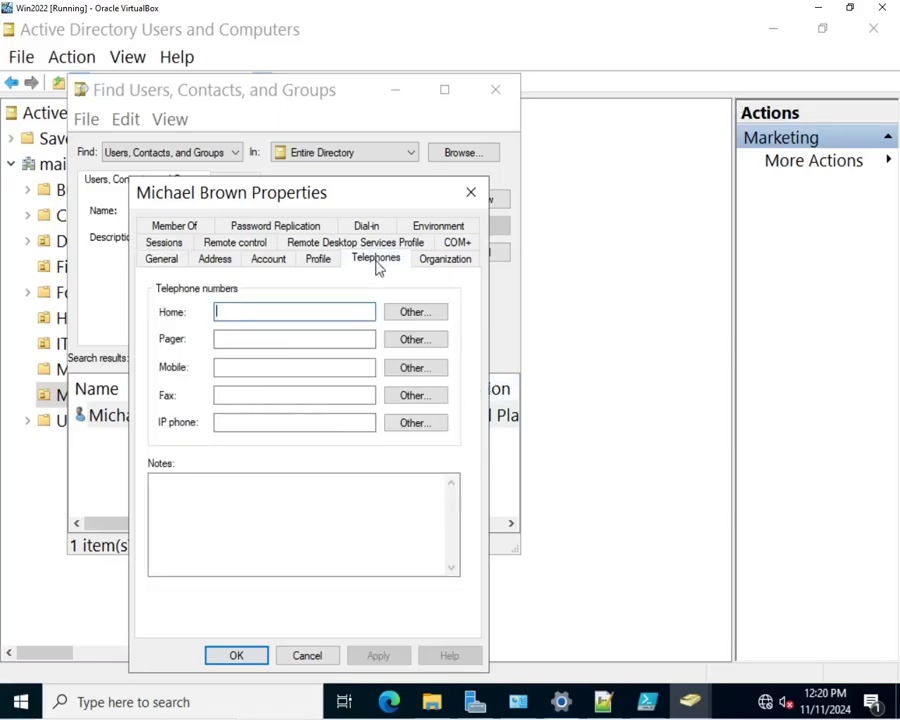
click(324, 262)
click(275, 261)
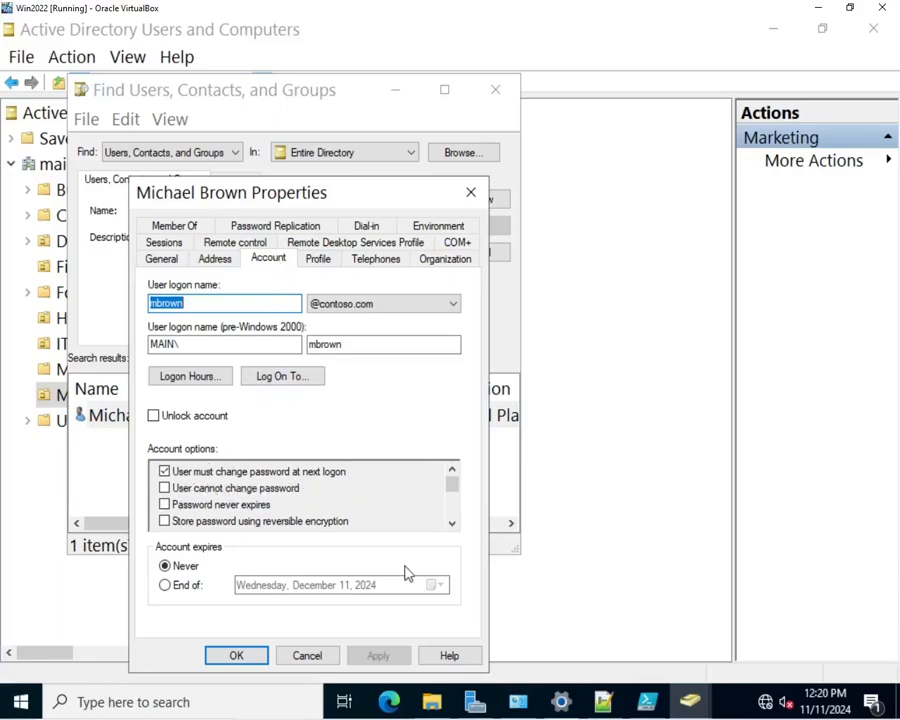
click(323, 655)
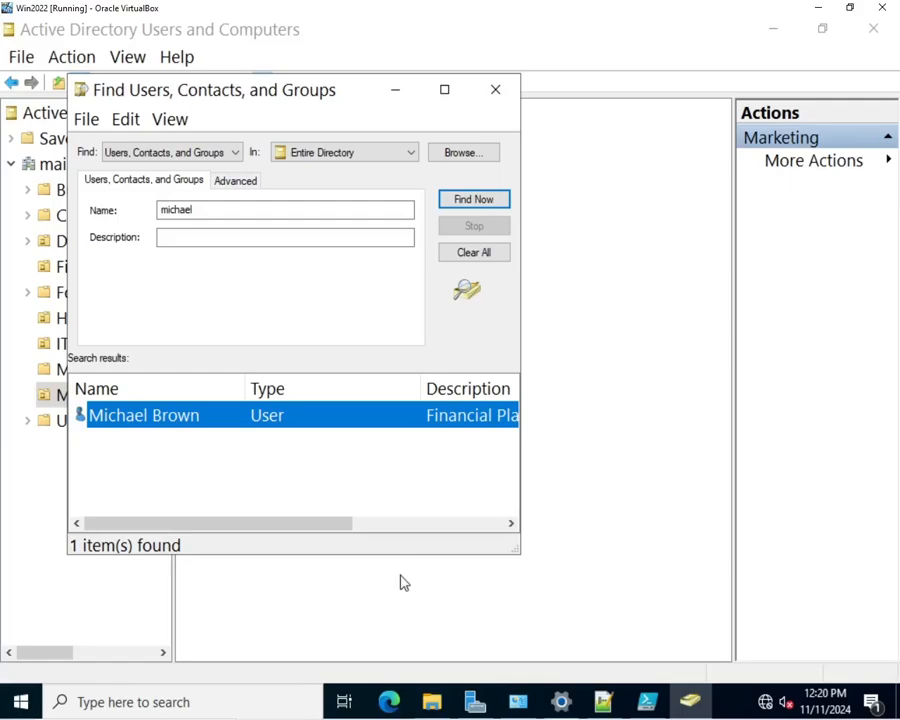